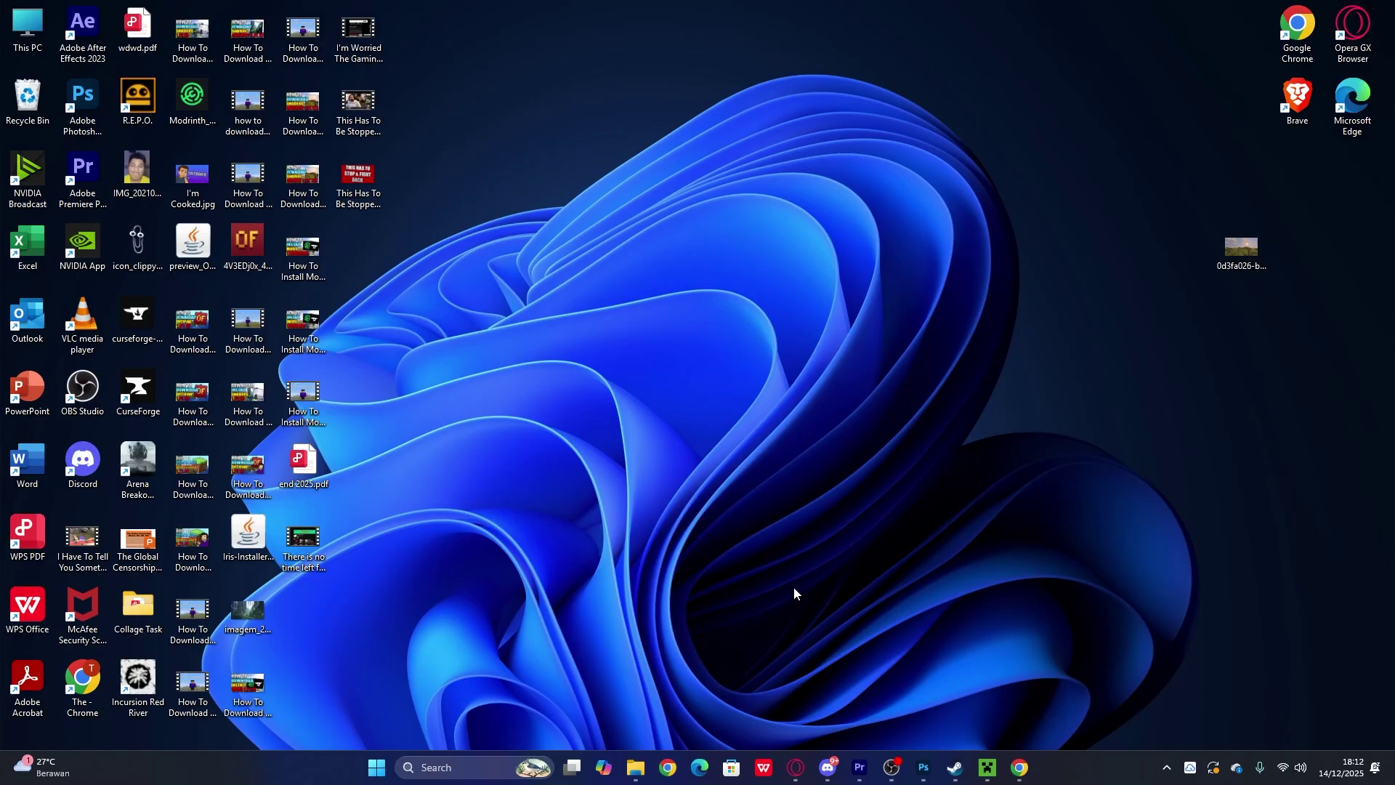
# Step: Check the OptiFine downloads list and its preview versions for Minecraft 1.21.10
pyautogui.click(1019, 767)
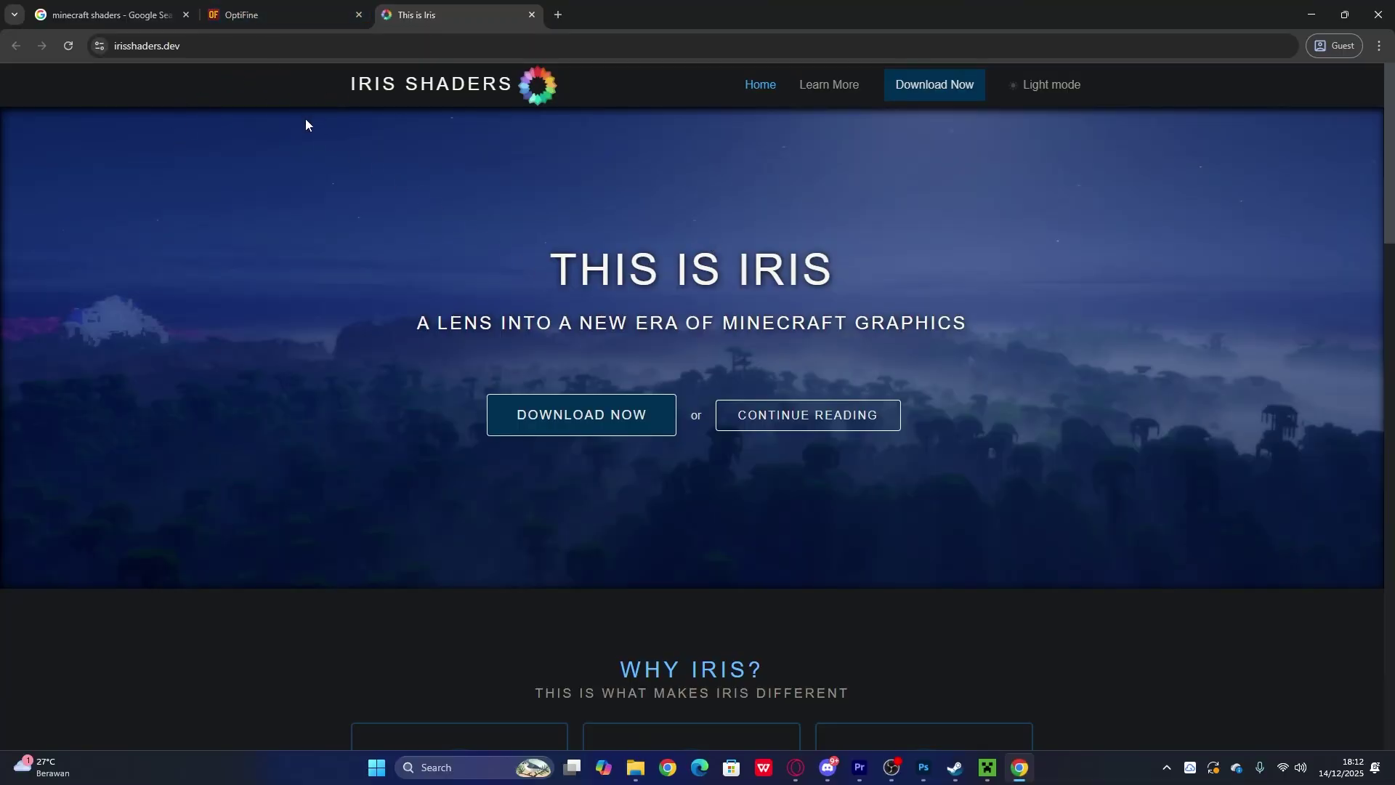
pyautogui.click(276, 13)
pyautogui.click(657, 111)
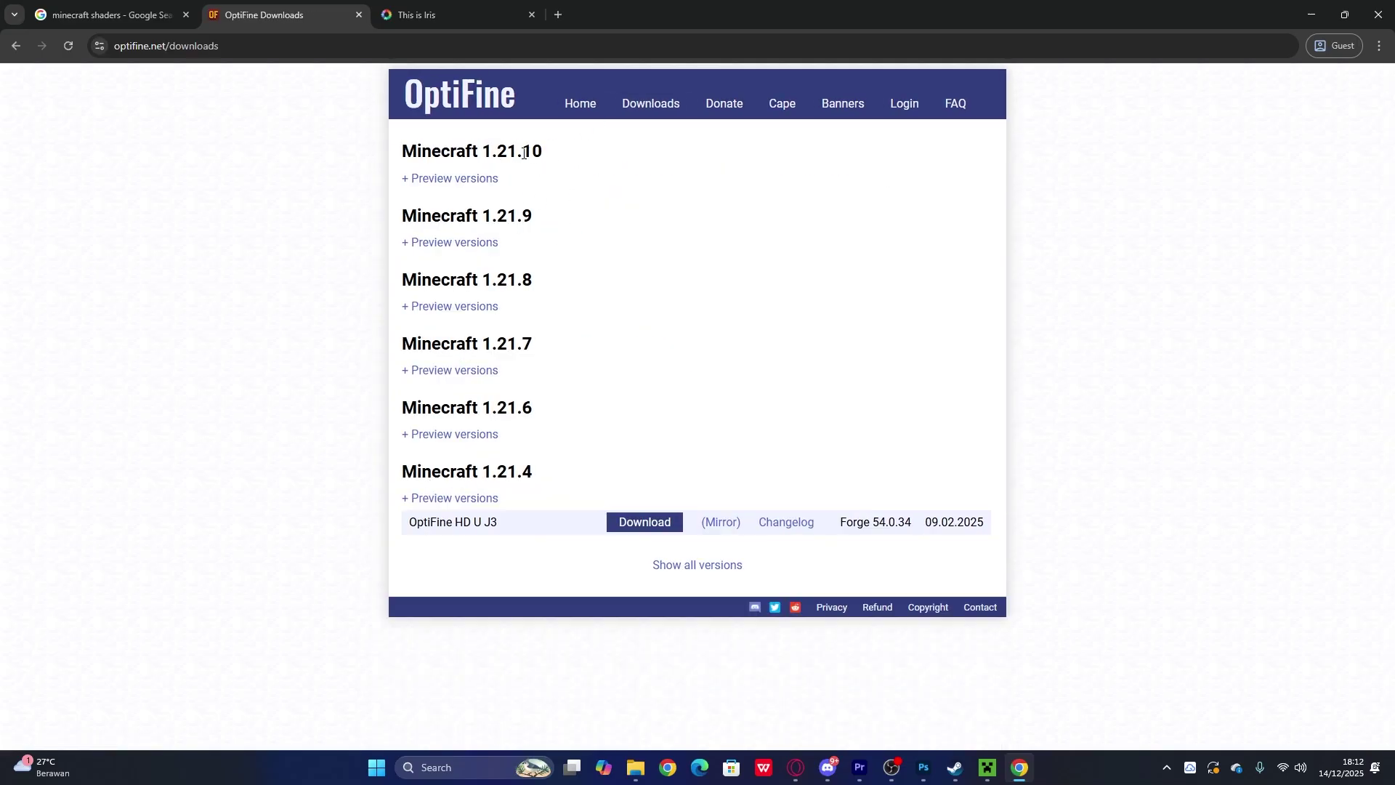
pyautogui.click(465, 179)
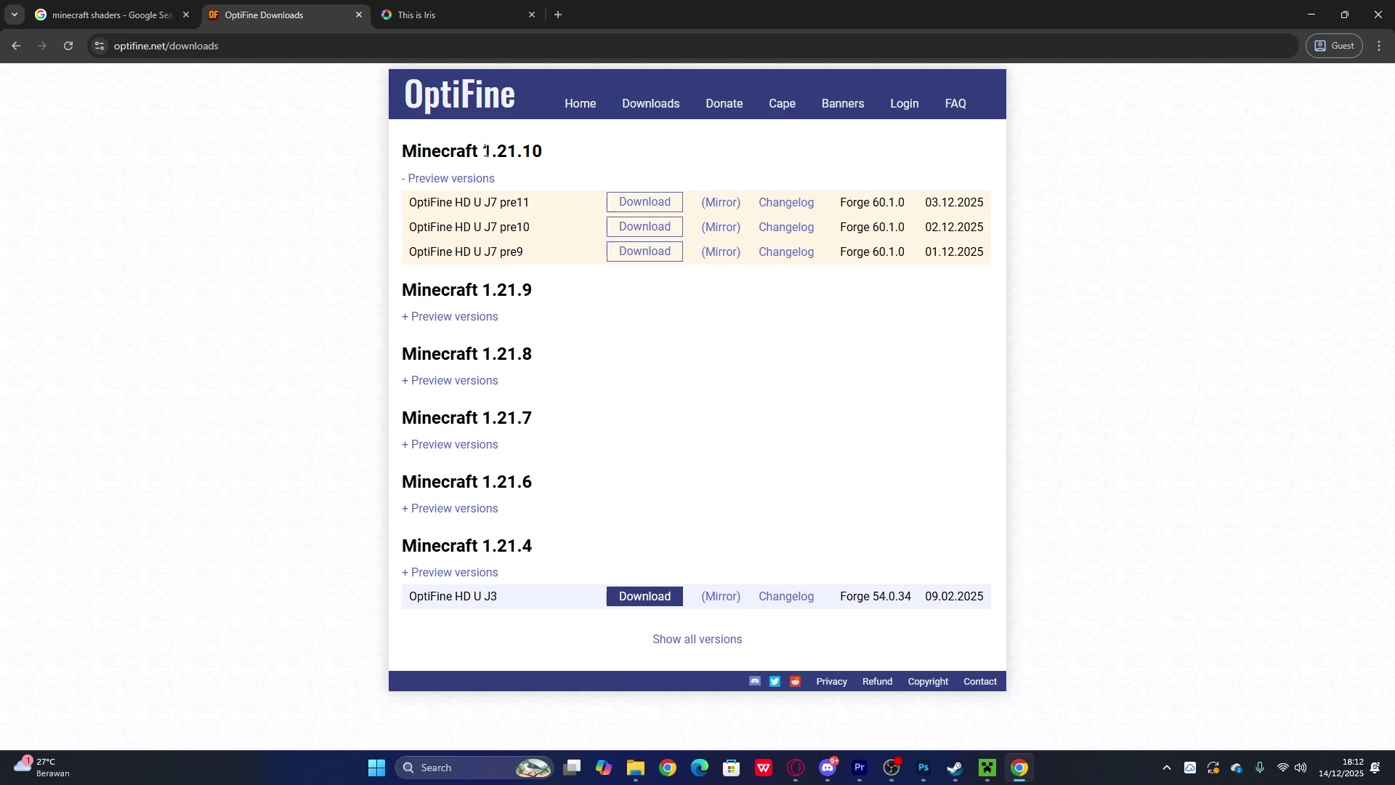
pyautogui.moveTo(485, 150); pyautogui.dragTo(553, 159)
# Step: Go back to irisshaders.dev, open the Iris download page, then minimize Chrome
pyautogui.hotkey('ctrl', 'Tab')
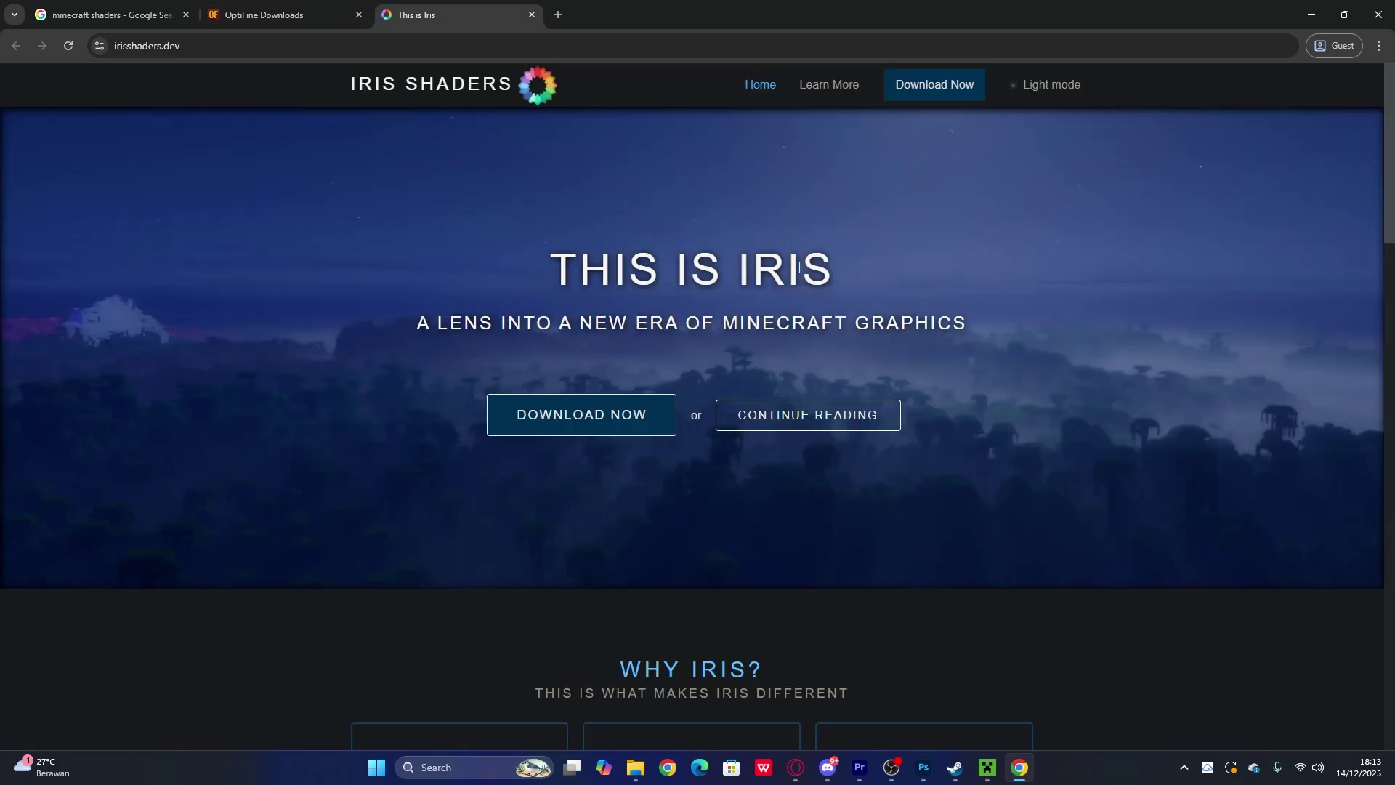
pyautogui.click(621, 423)
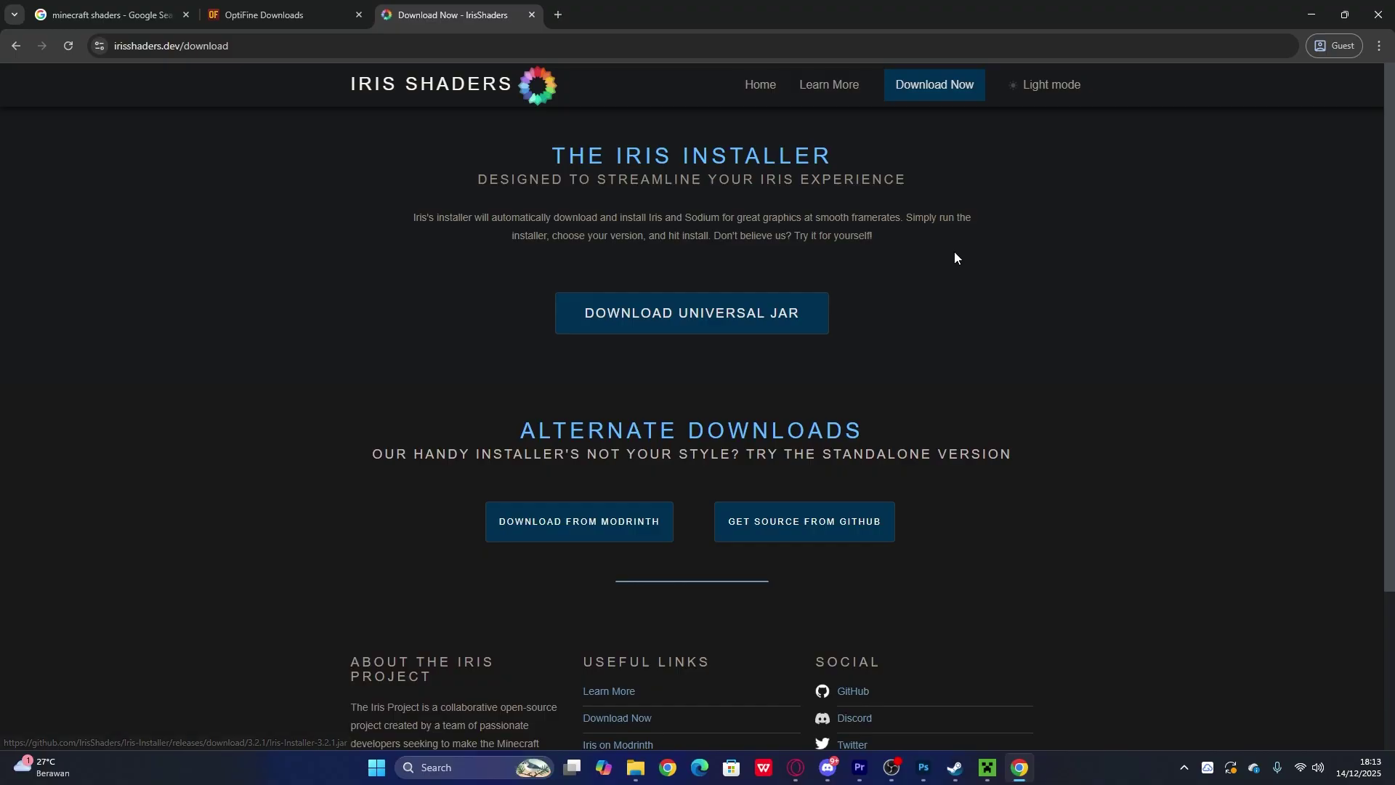
pyautogui.click(1311, 16)
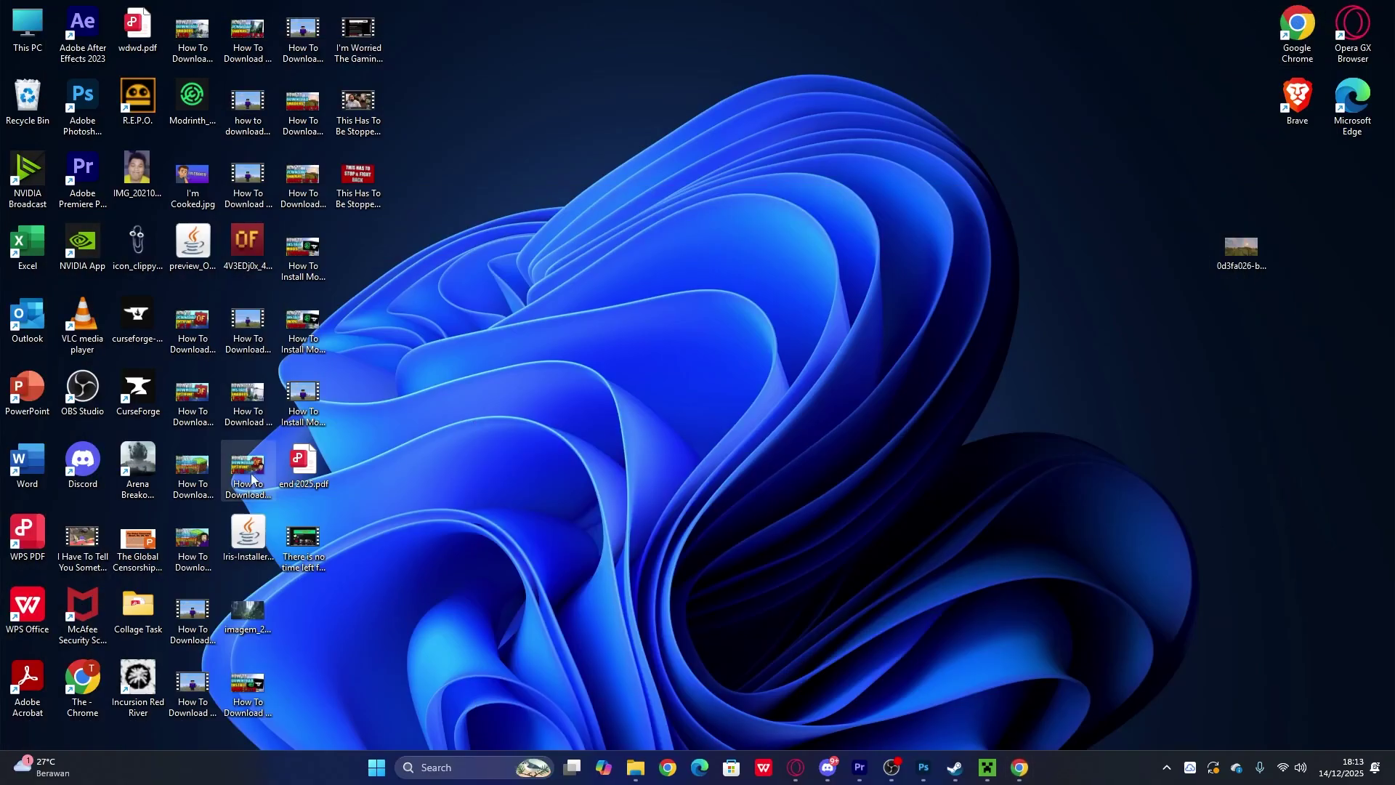
# Step: Run Iris-Installer.jar from the desktop centre, install Iris Only for 1.21.11, and close it
pyautogui.moveTo(247, 538); pyautogui.dragTo(795, 338)
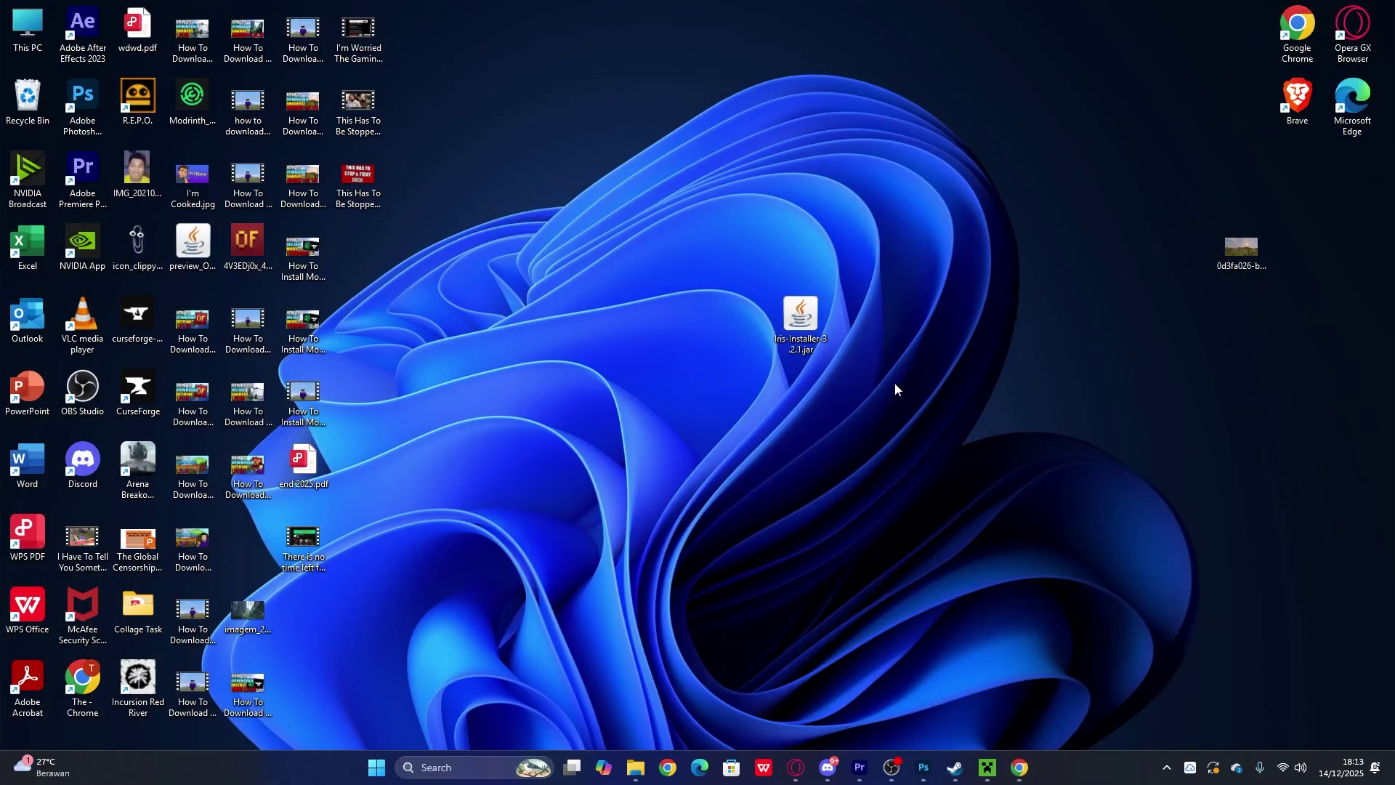
pyautogui.doubleClick(814, 314)
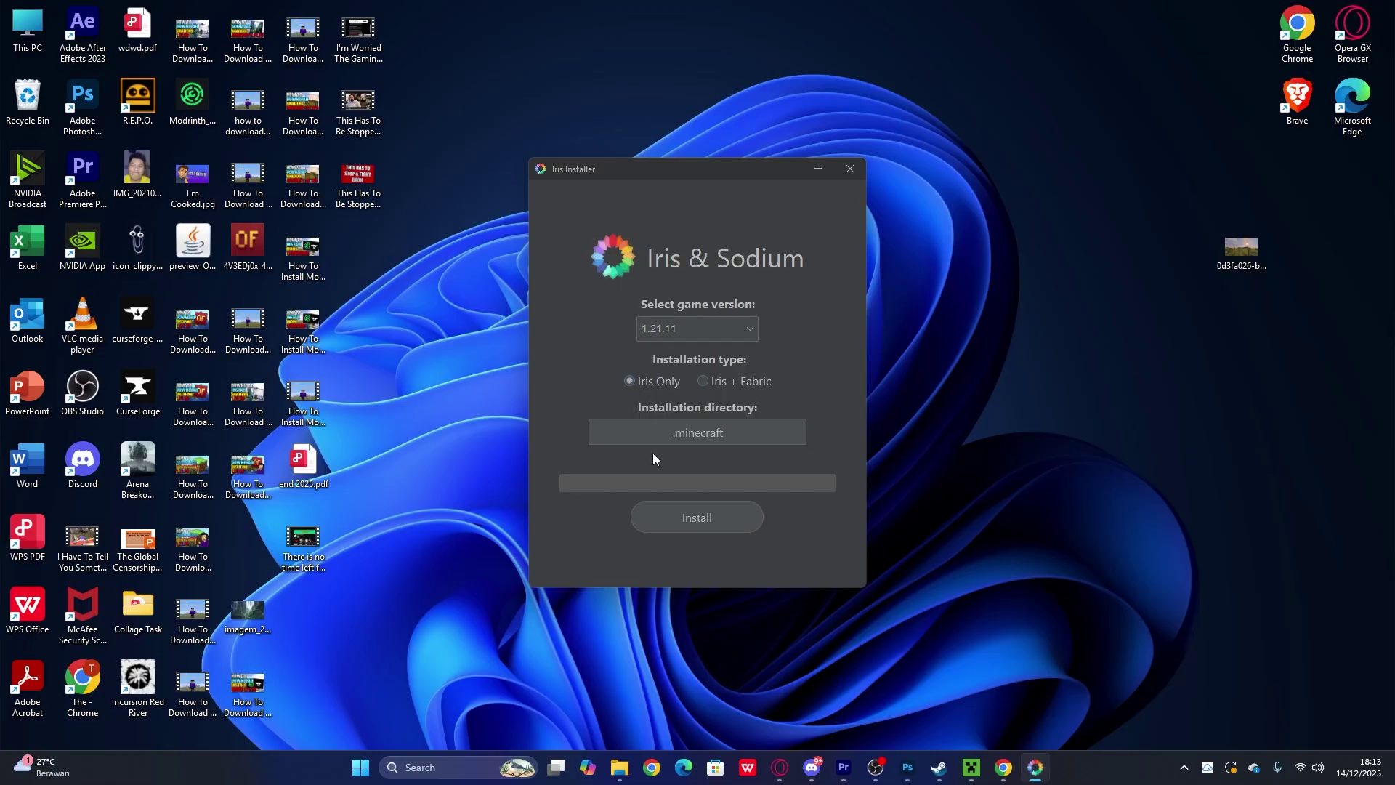
pyautogui.click(702, 526)
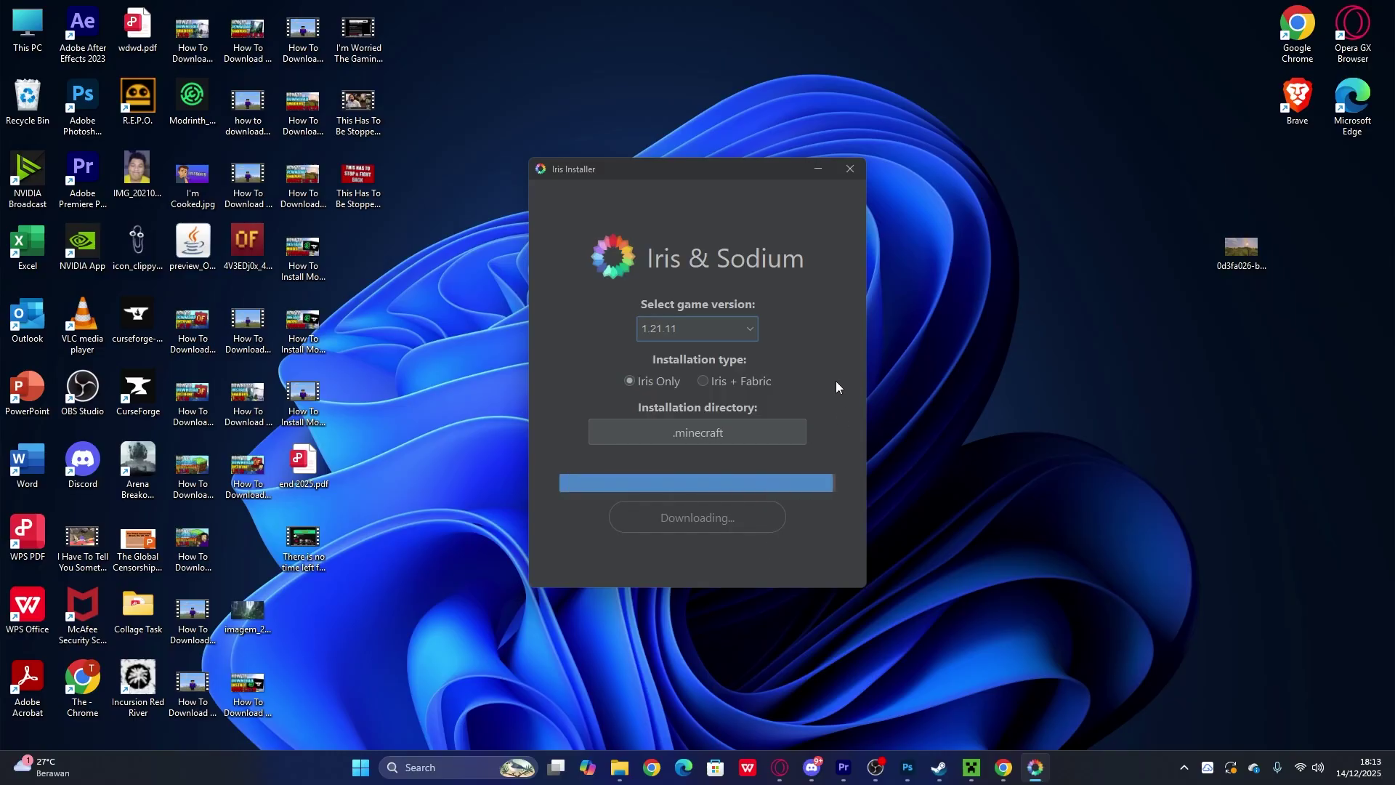
pyautogui.click(851, 174)
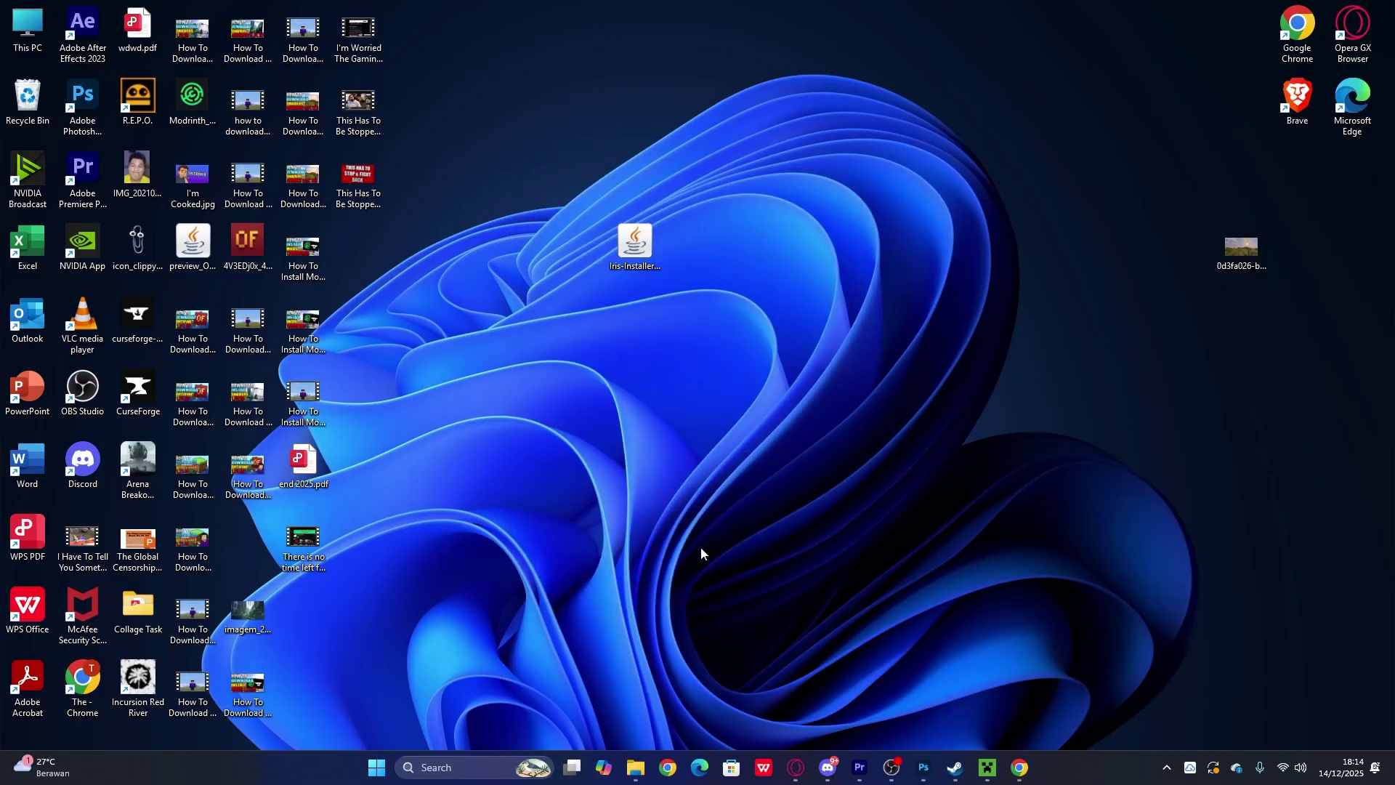
# Step: From Chrome's 'minecraft shaders' Google results, open Modrinth's Search shaders page
pyautogui.click(1020, 768)
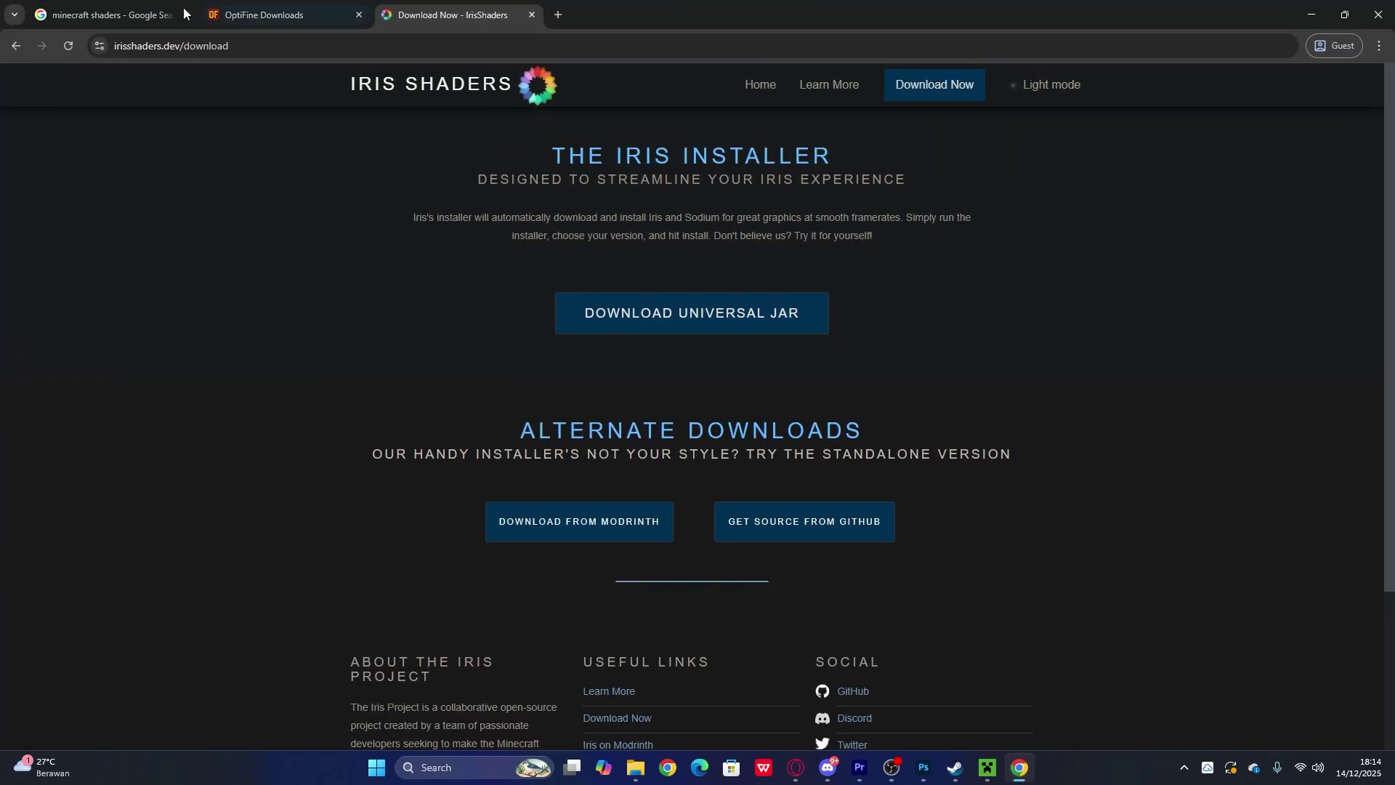
pyautogui.click(111, 14)
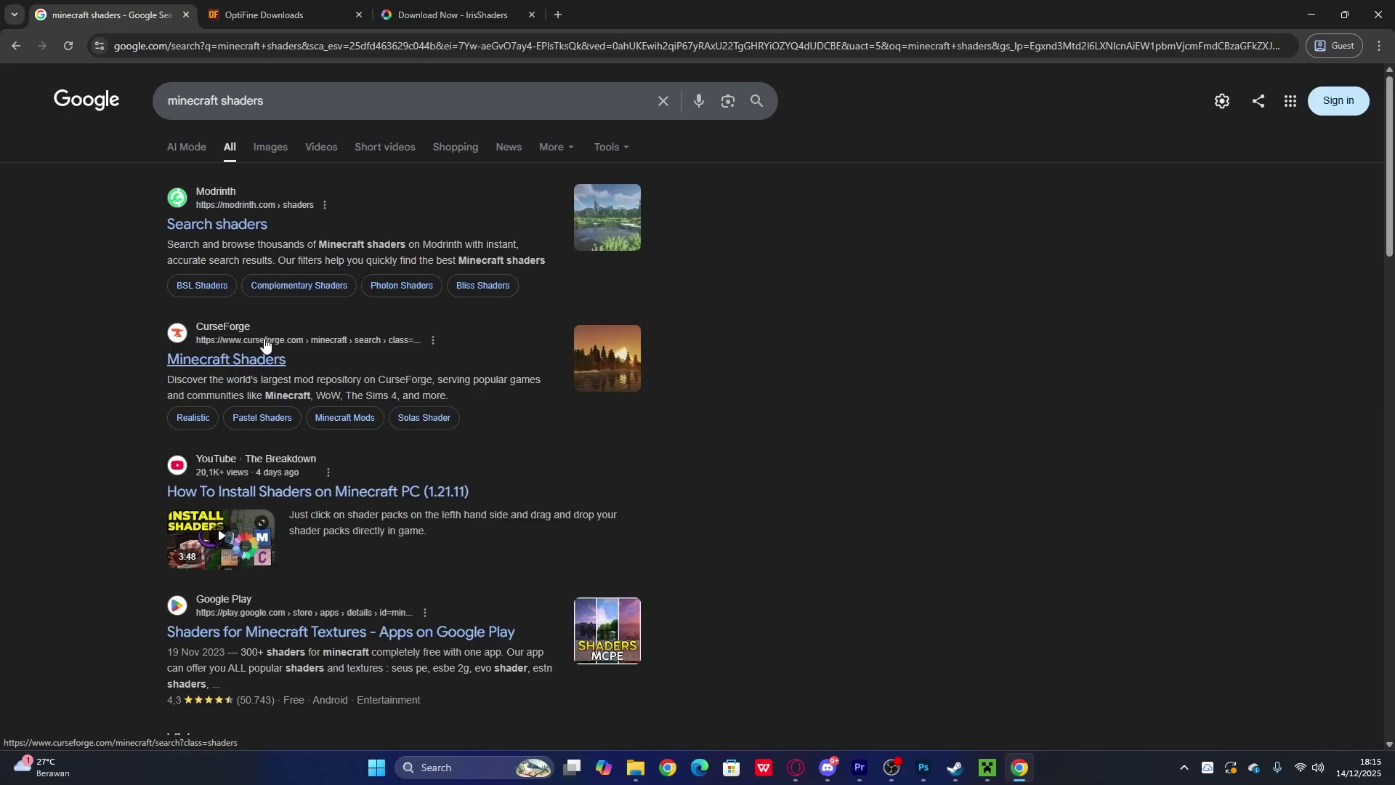
pyautogui.click(234, 229)
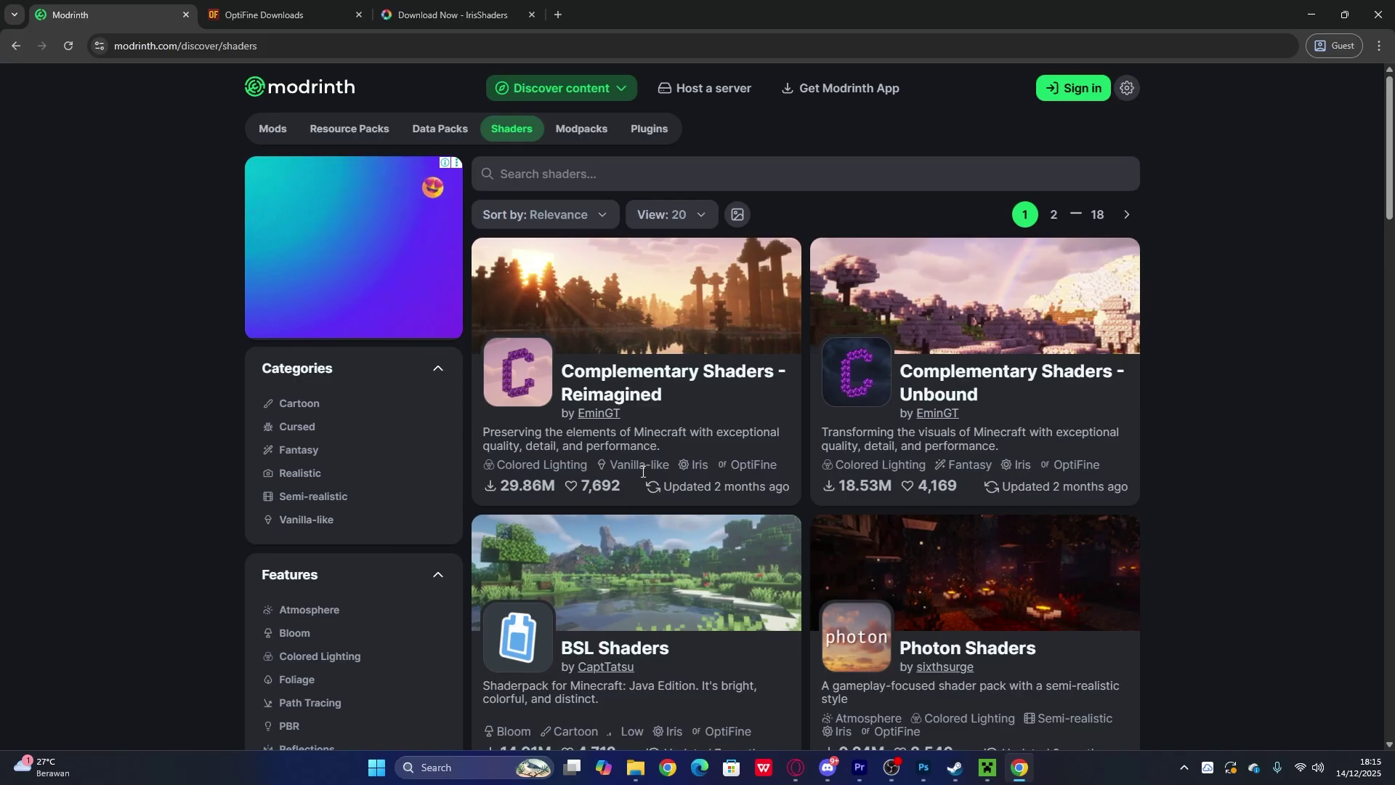
# Step: Filter Modrinth's shader listing to game version 1.21.11
pyautogui.scroll(-6, 383, 552)
pyautogui.scroll(-2, 383, 550)
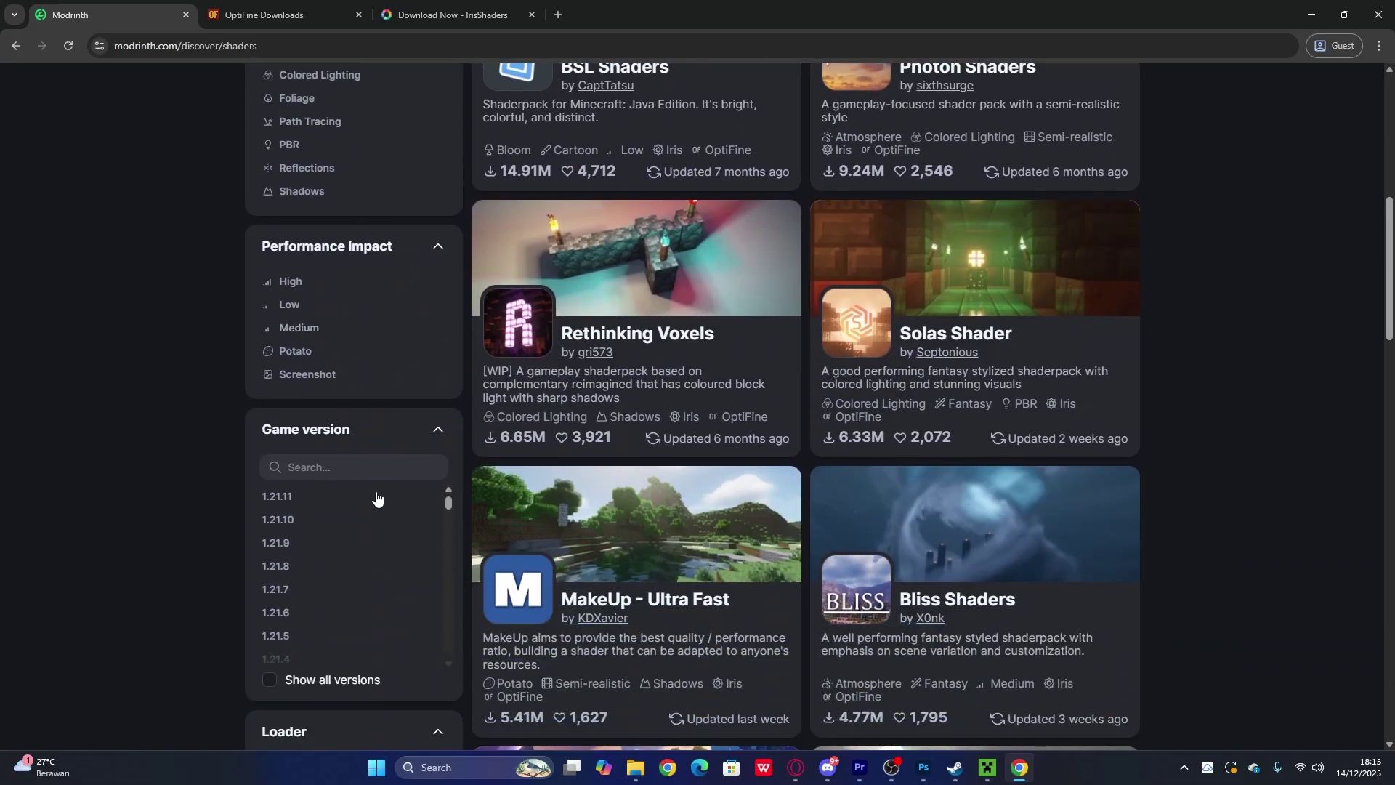
pyautogui.click(288, 503)
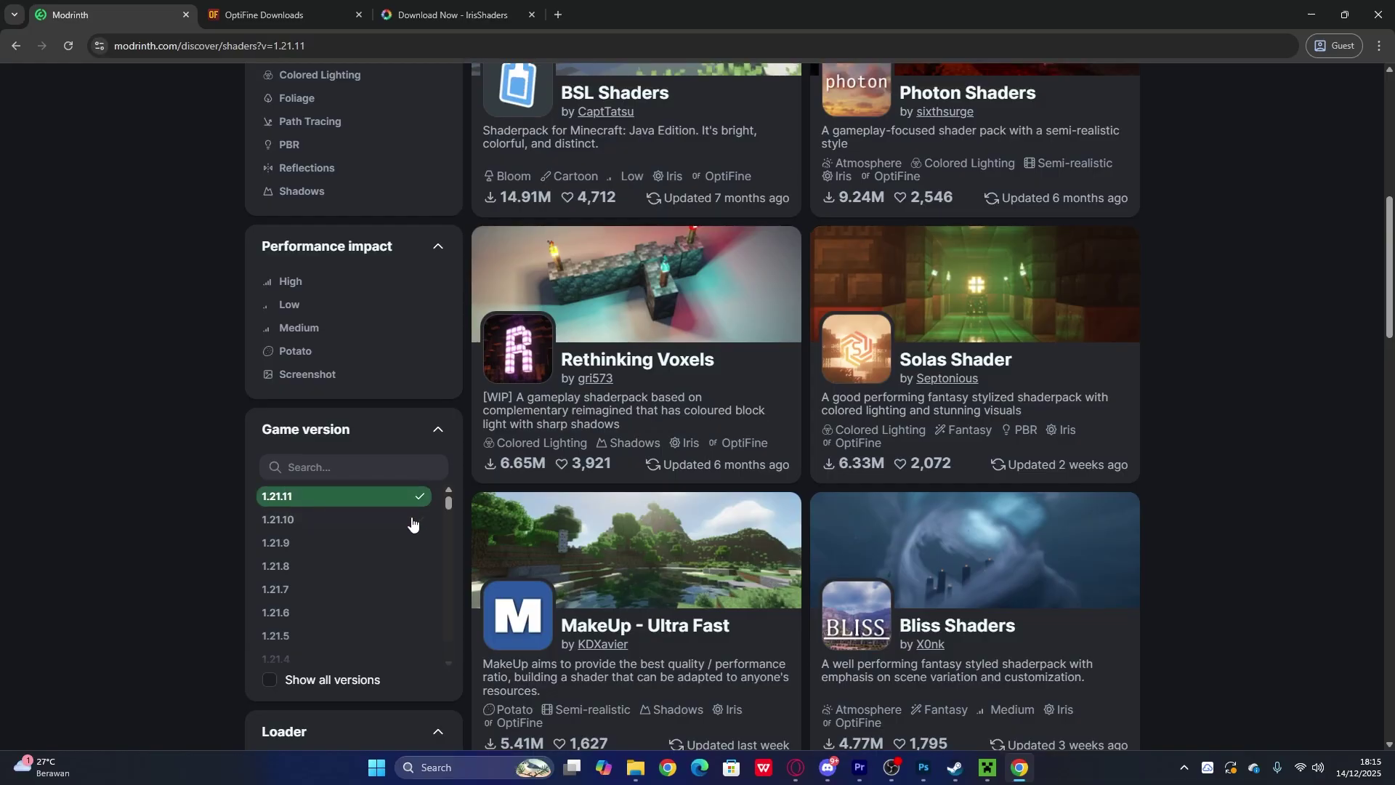
pyautogui.scroll(8, 654, 483)
pyautogui.scroll(-15, 734, 478)
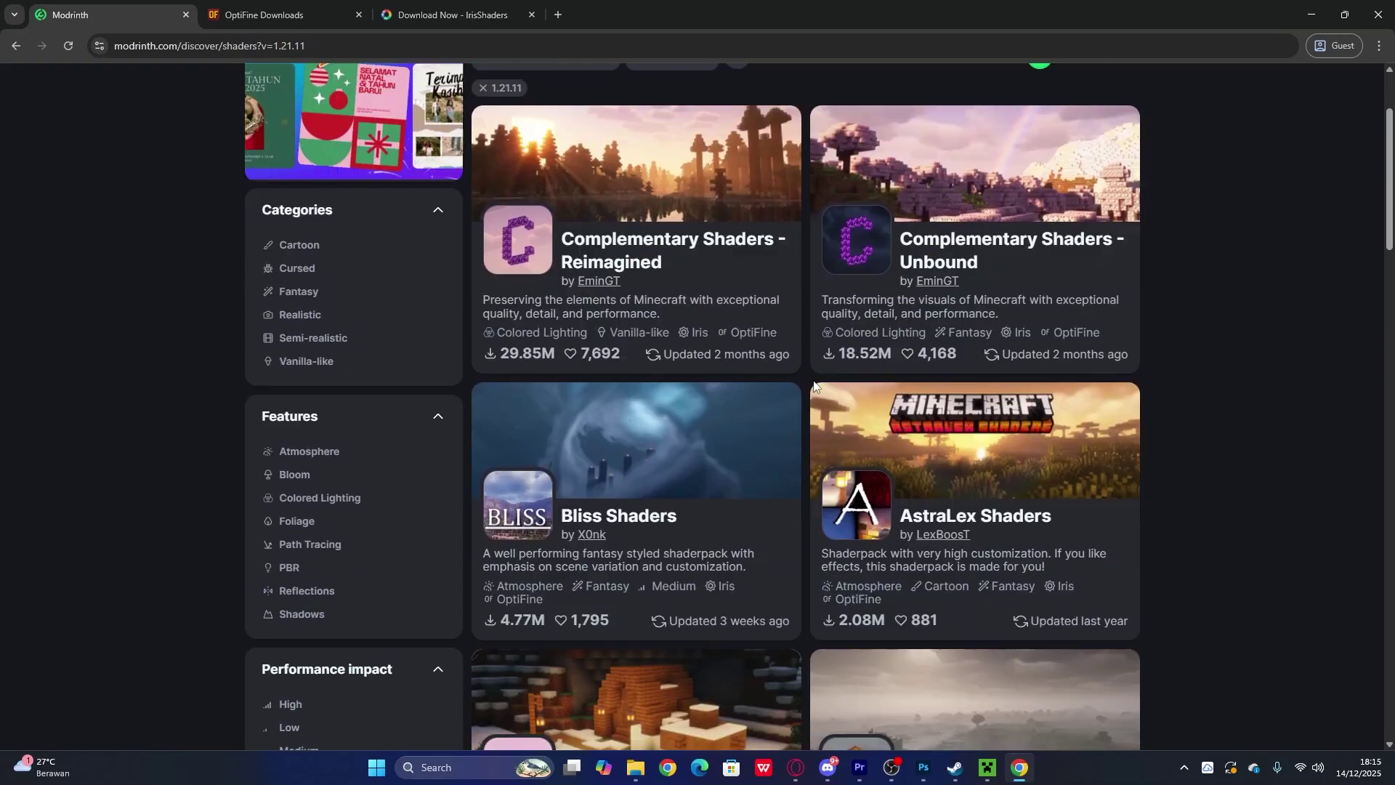
pyautogui.scroll(-7, 996, 644)
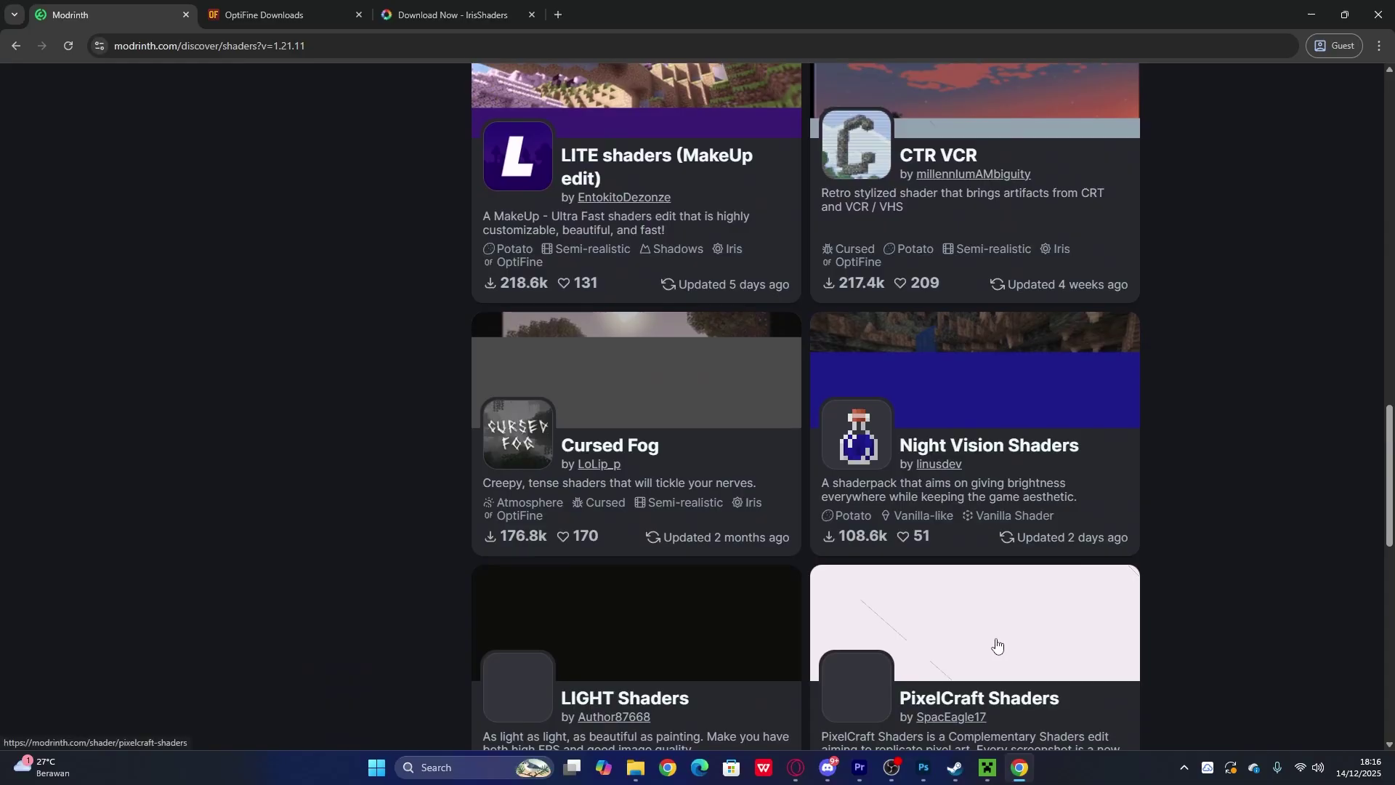
pyautogui.scroll(10, 408, 352)
pyautogui.click(322, 228)
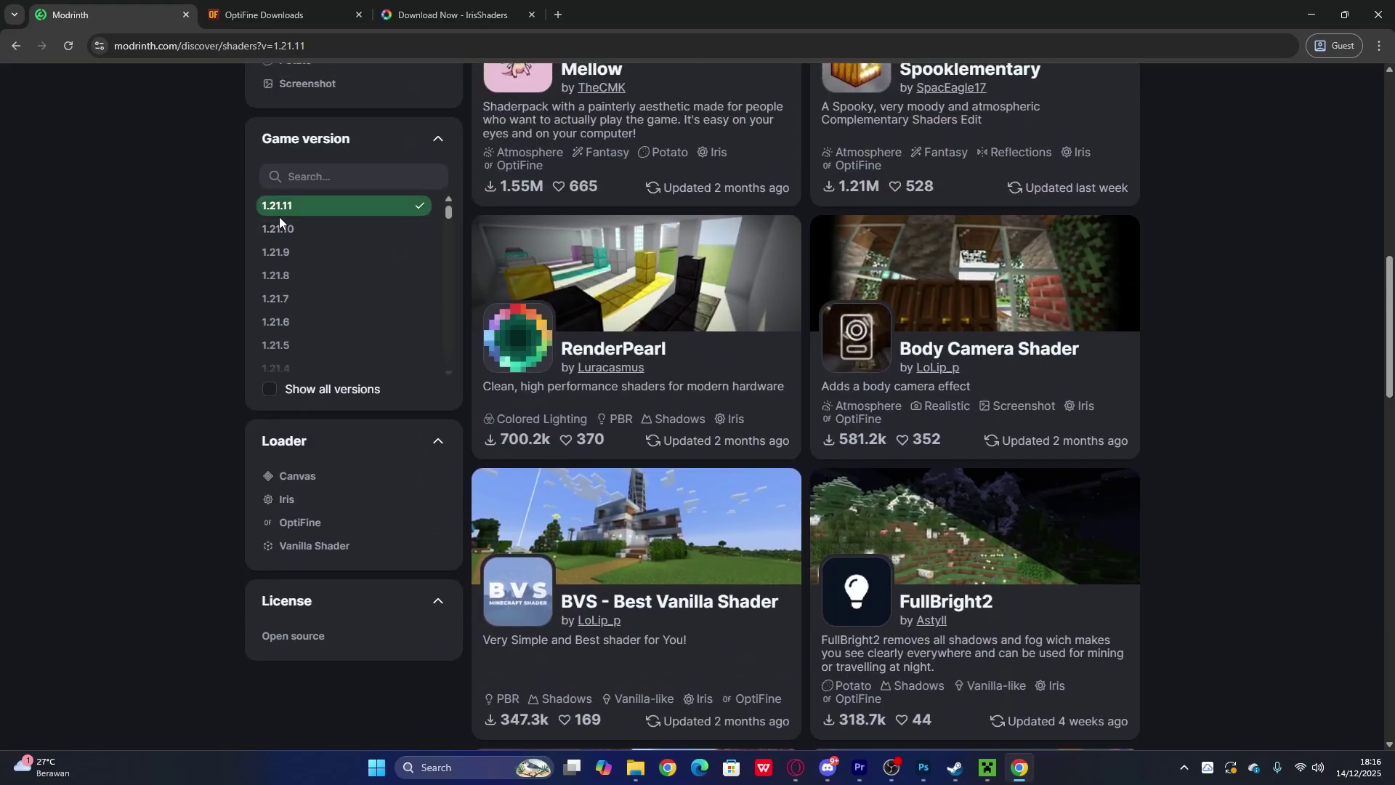
# Step: Browse the next page of 1.21.11 shader results, then return to the first page
pyautogui.scroll(-9, 879, 473)
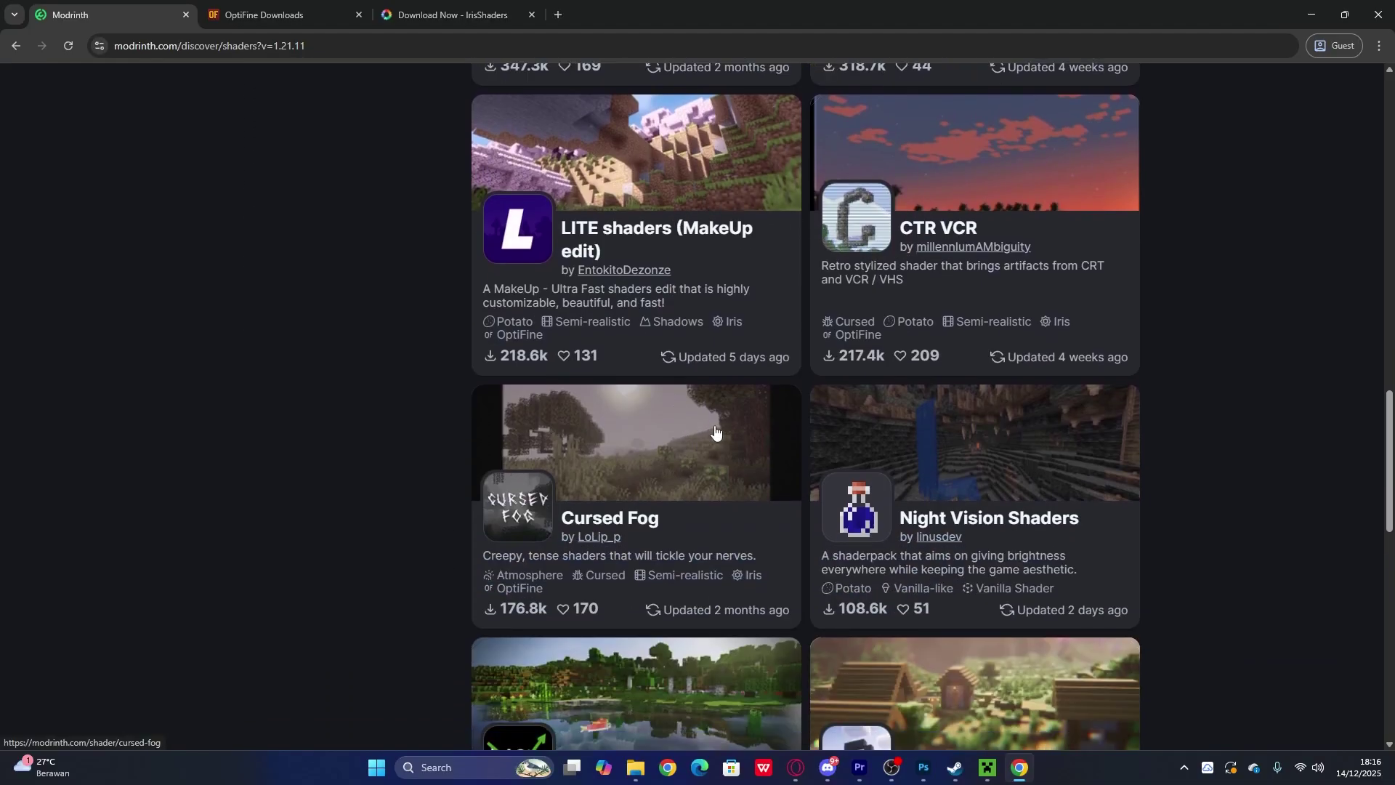
pyautogui.scroll(-7, 683, 414)
pyautogui.scroll(5, 679, 450)
pyautogui.scroll(-5, 679, 477)
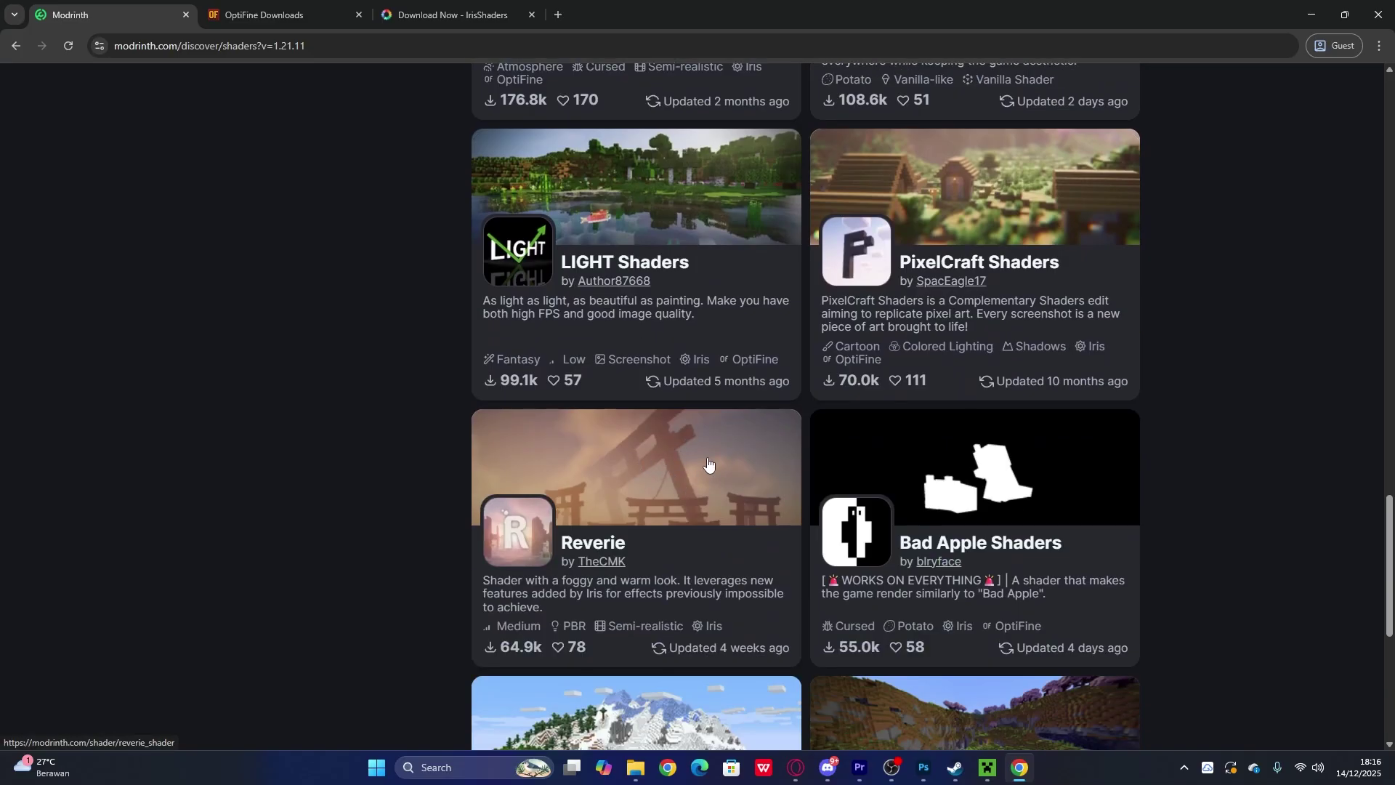
pyautogui.hotkey('alt', 'Right')
pyautogui.scroll(-6, 640, 427)
pyautogui.scroll(-5, 691, 479)
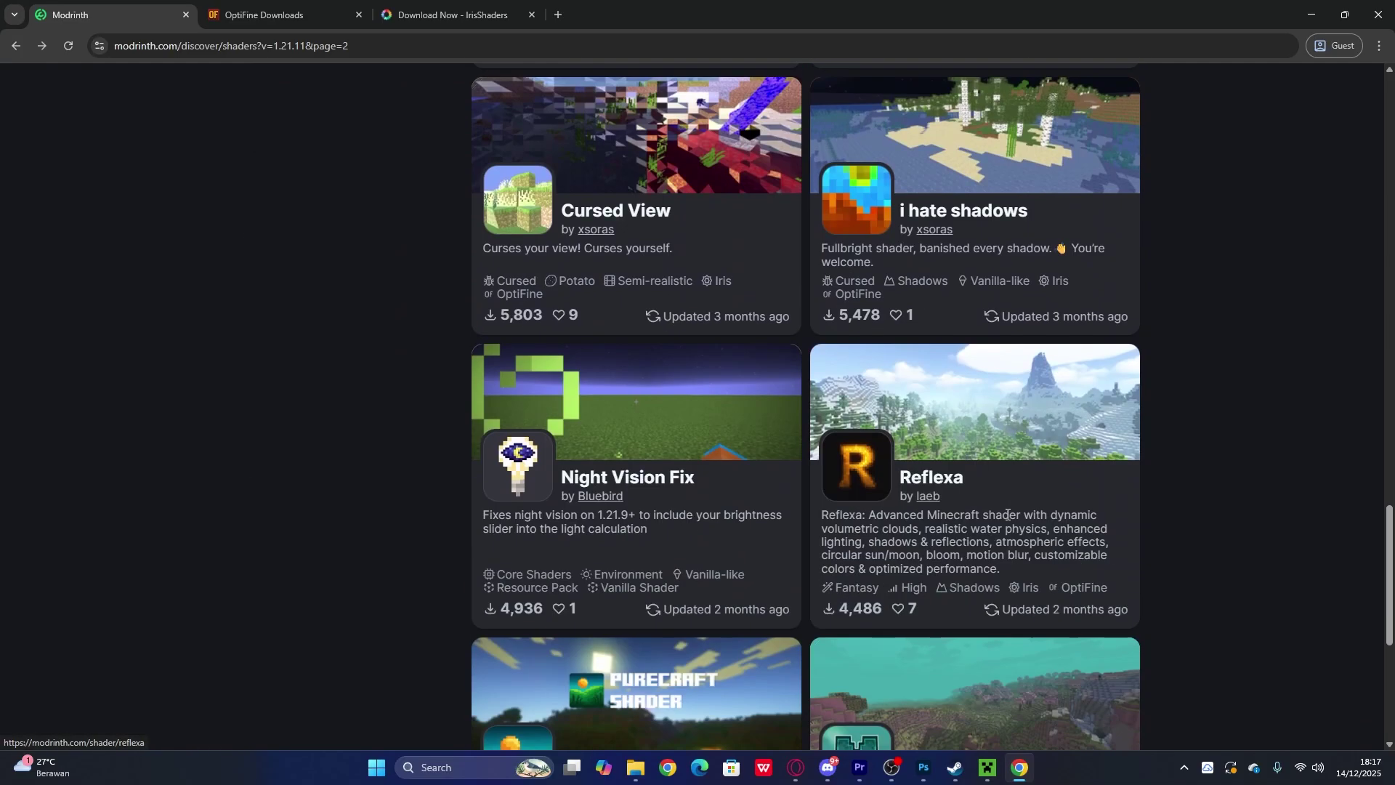
pyautogui.scroll(-5, 694, 398)
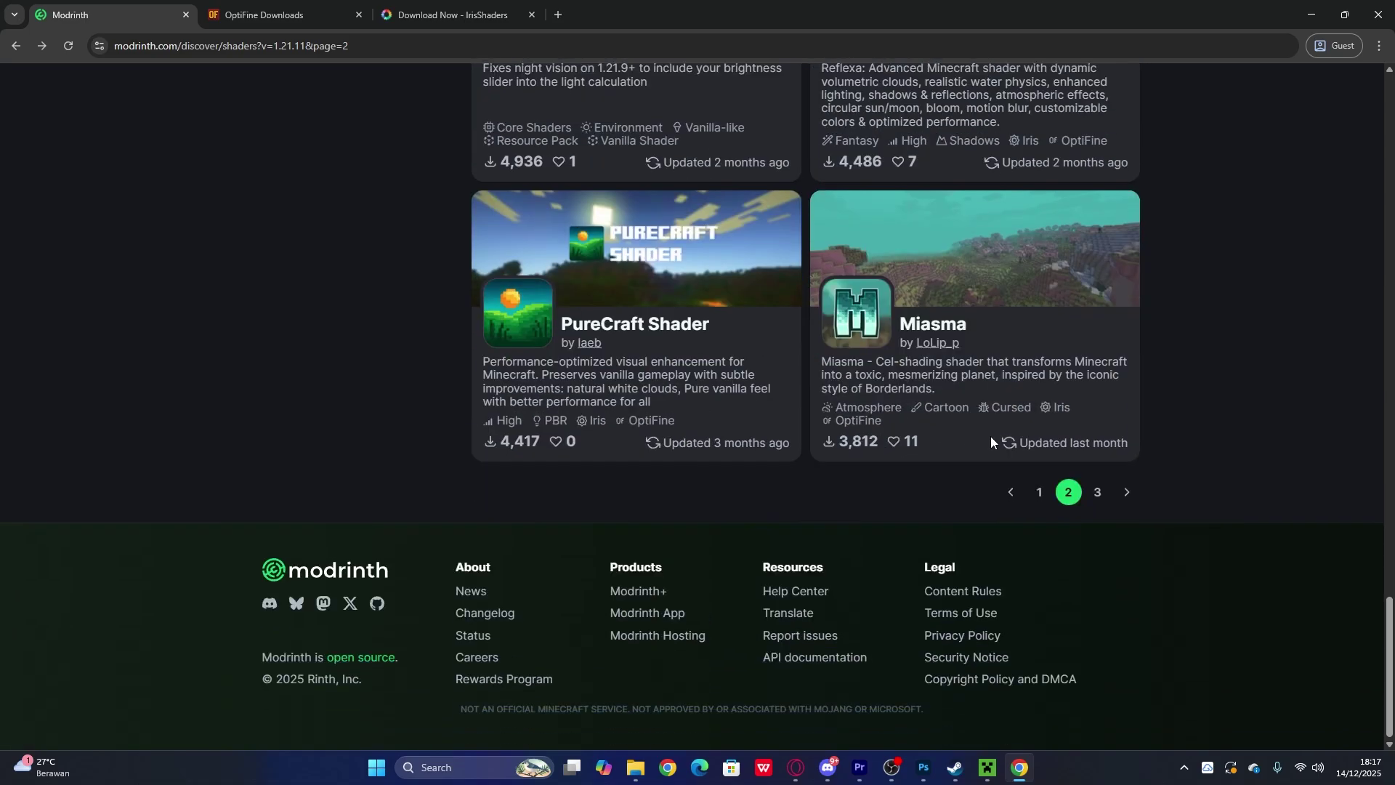
pyautogui.click(1039, 492)
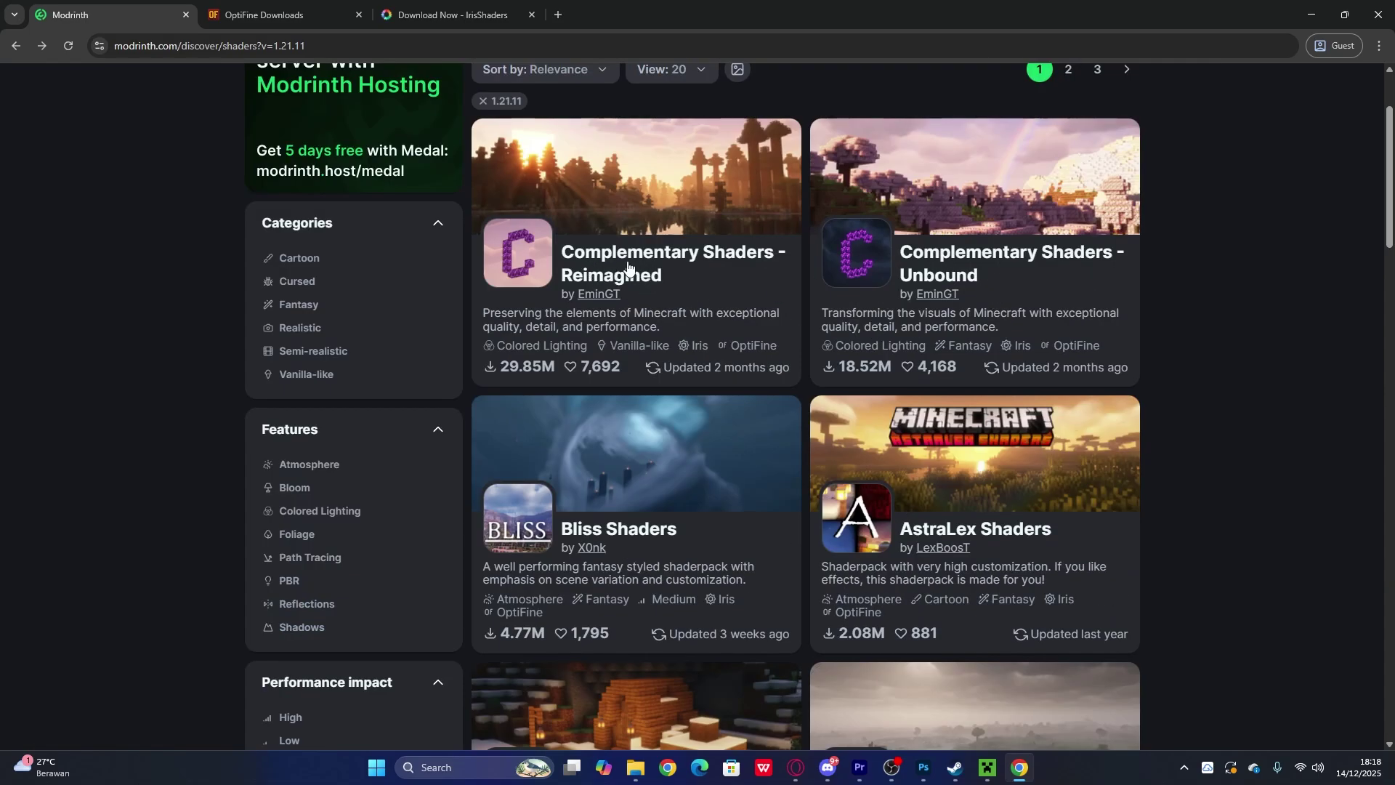
# Step: Open the Complementary Shaders - Reimagined project page and look over its description
pyautogui.click(661, 252)
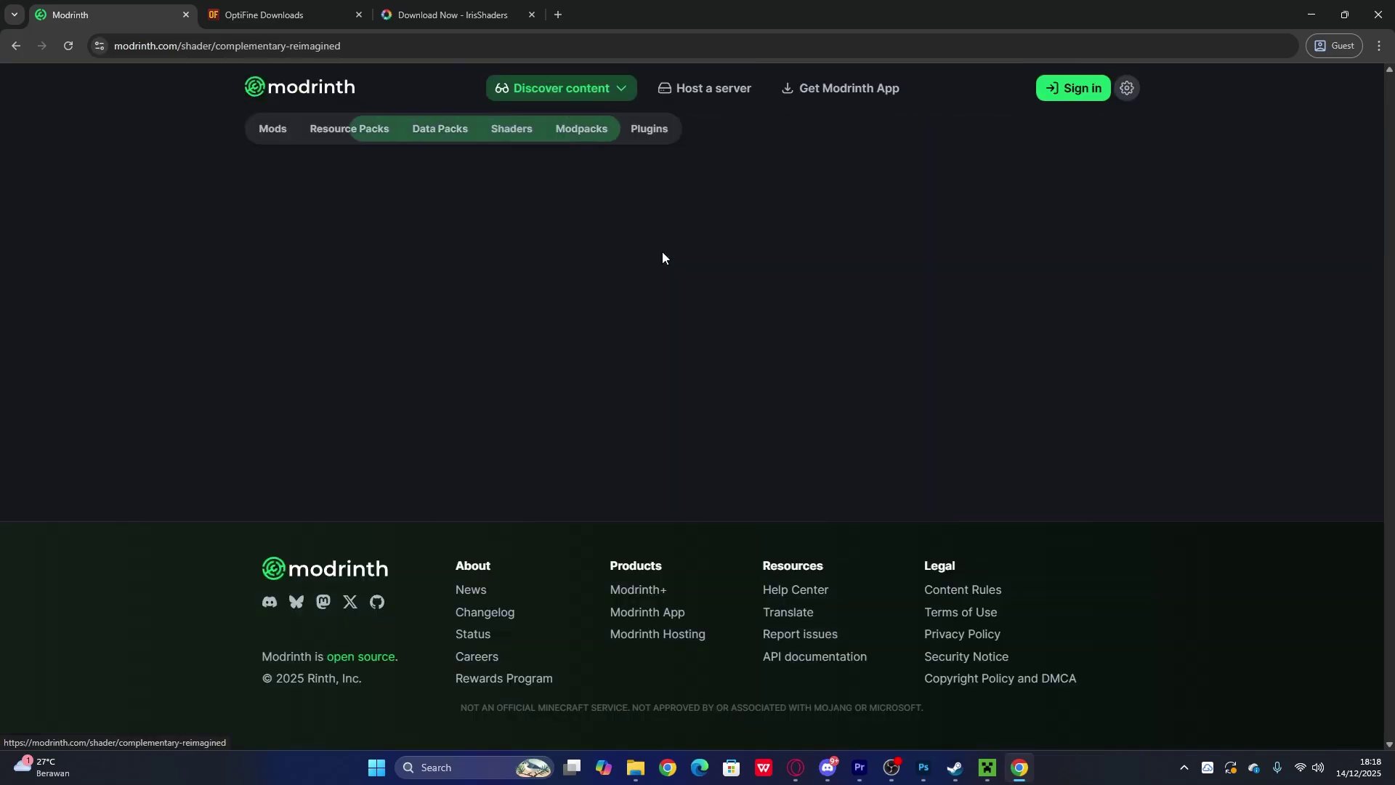
pyautogui.scroll(-7, 640, 319)
pyautogui.scroll(2, 396, 415)
pyautogui.scroll(-8, 396, 414)
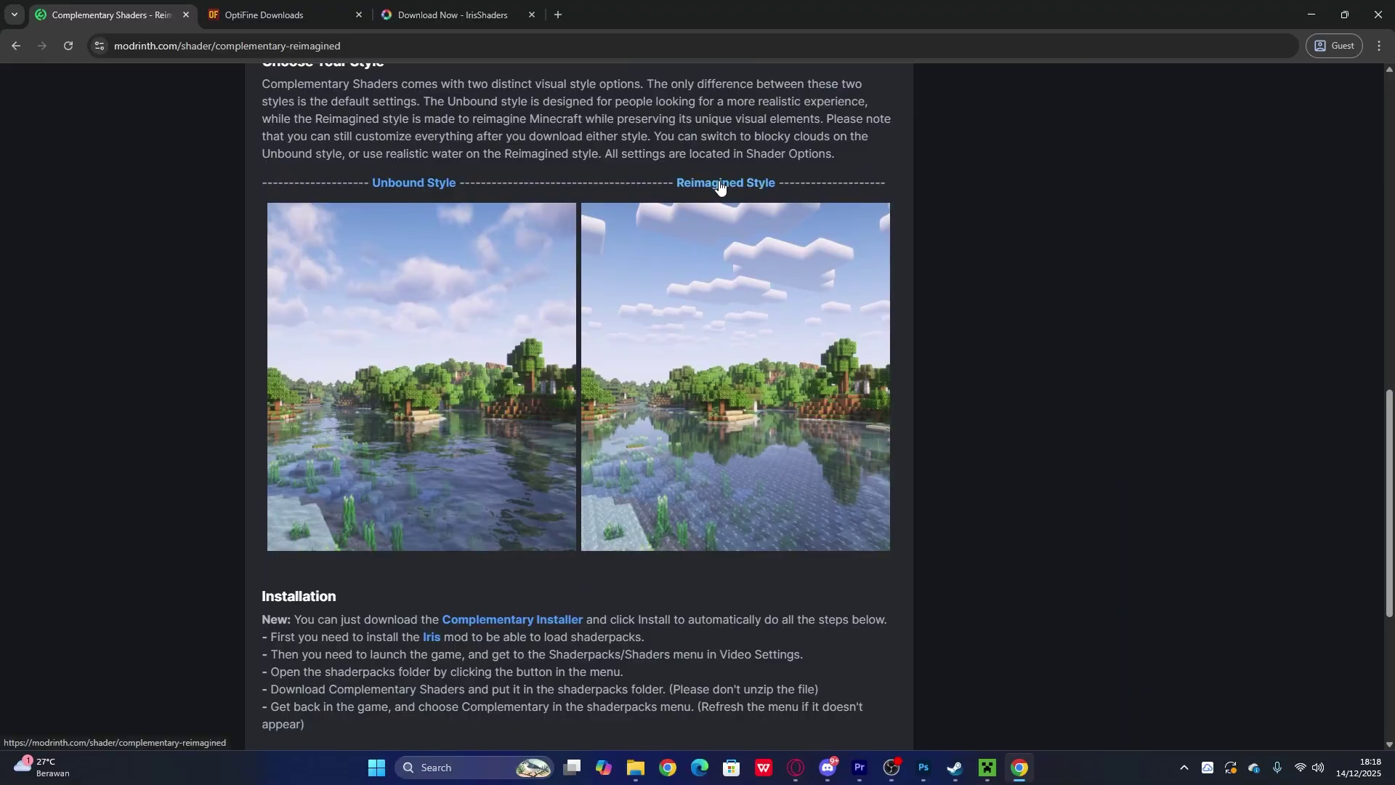
# Step: Go to the Unbound style's project page and read through it back to the top
pyautogui.click(416, 187)
pyautogui.scroll(-6, 531, 469)
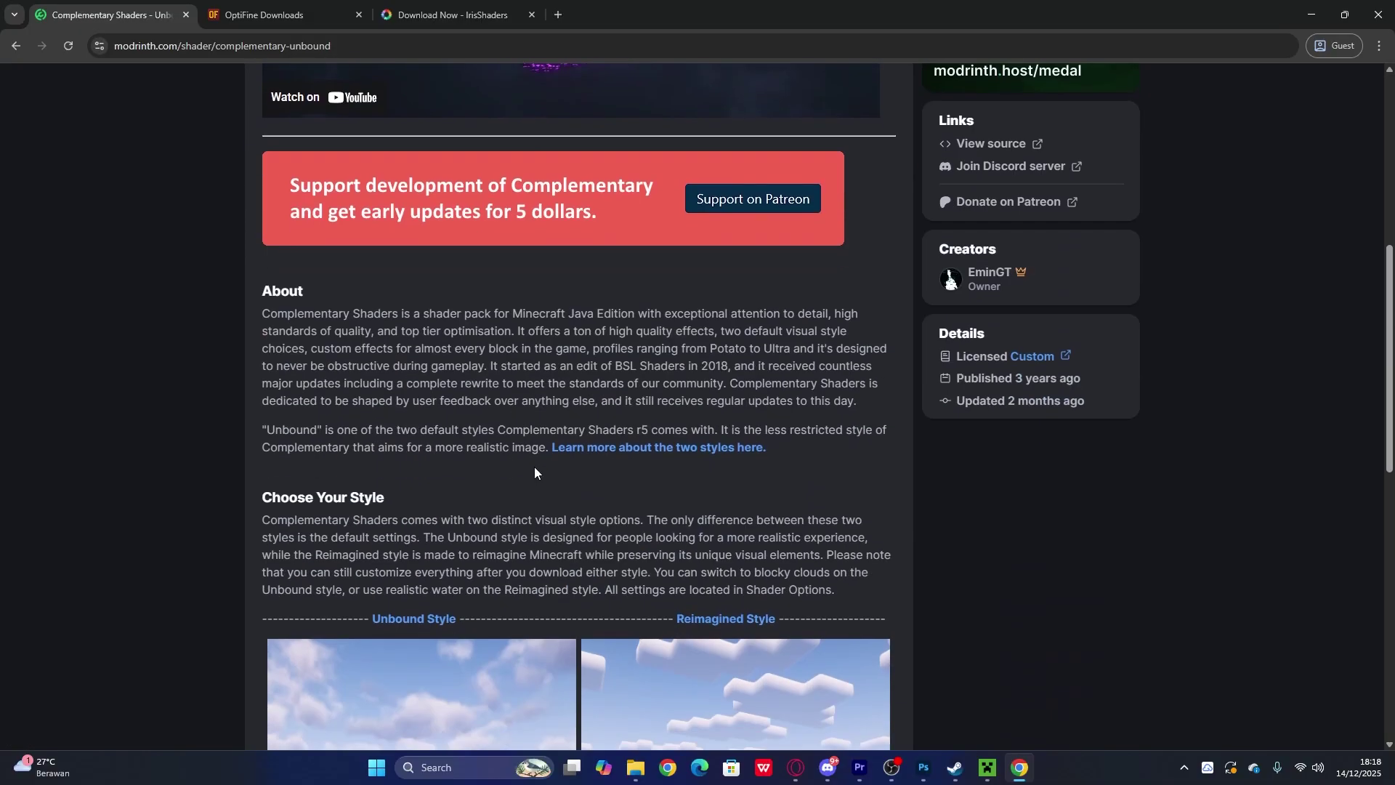
pyautogui.scroll(-5, 534, 472)
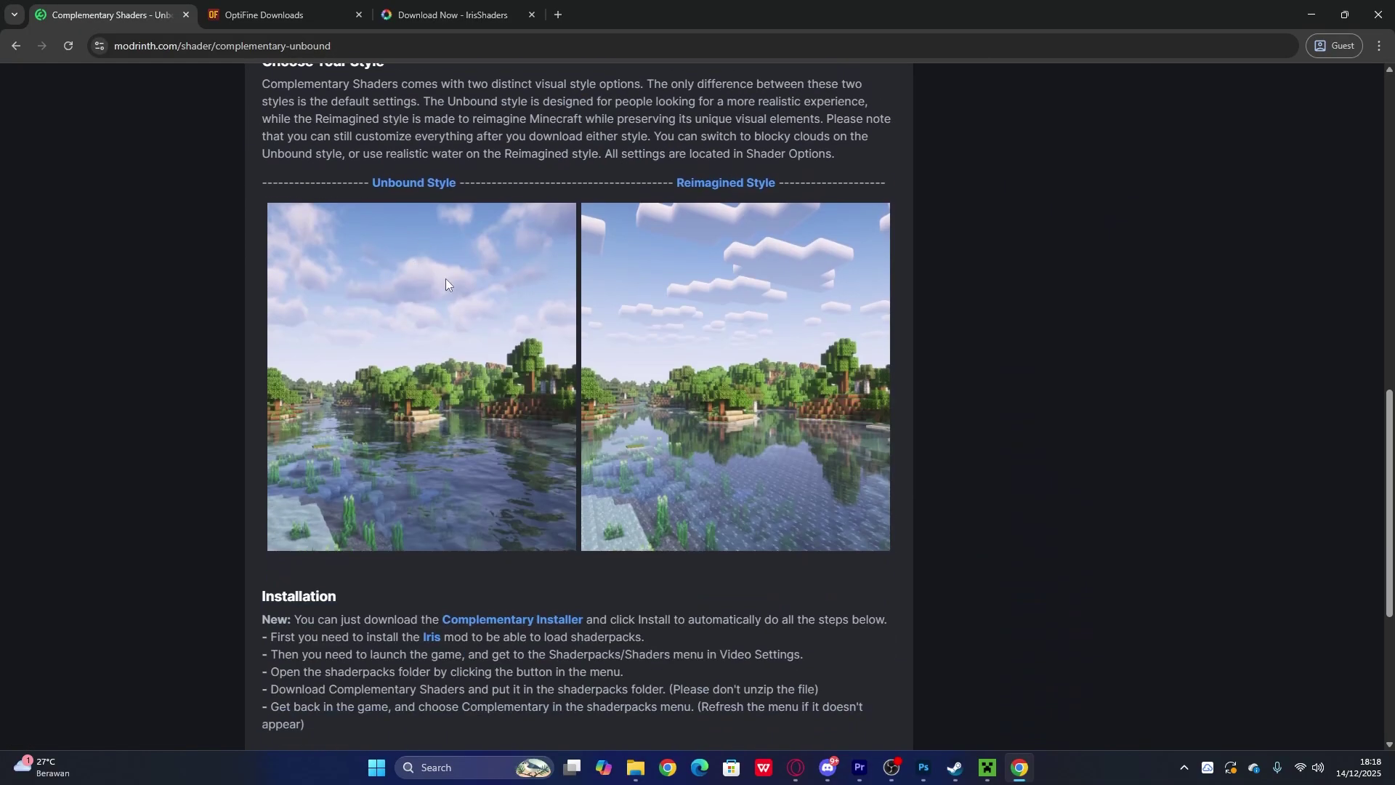
pyautogui.scroll(-5, 446, 284)
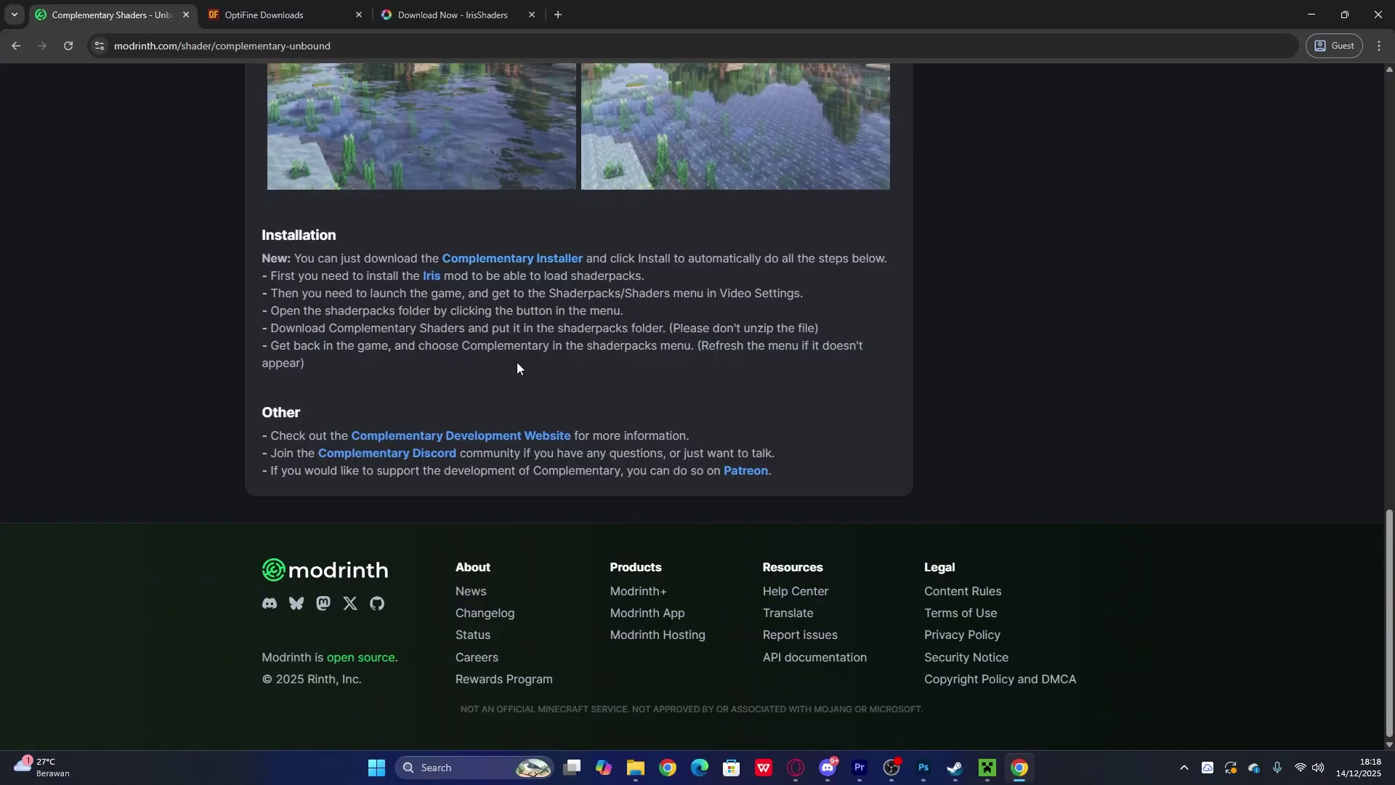
pyautogui.scroll(2, 302, 398)
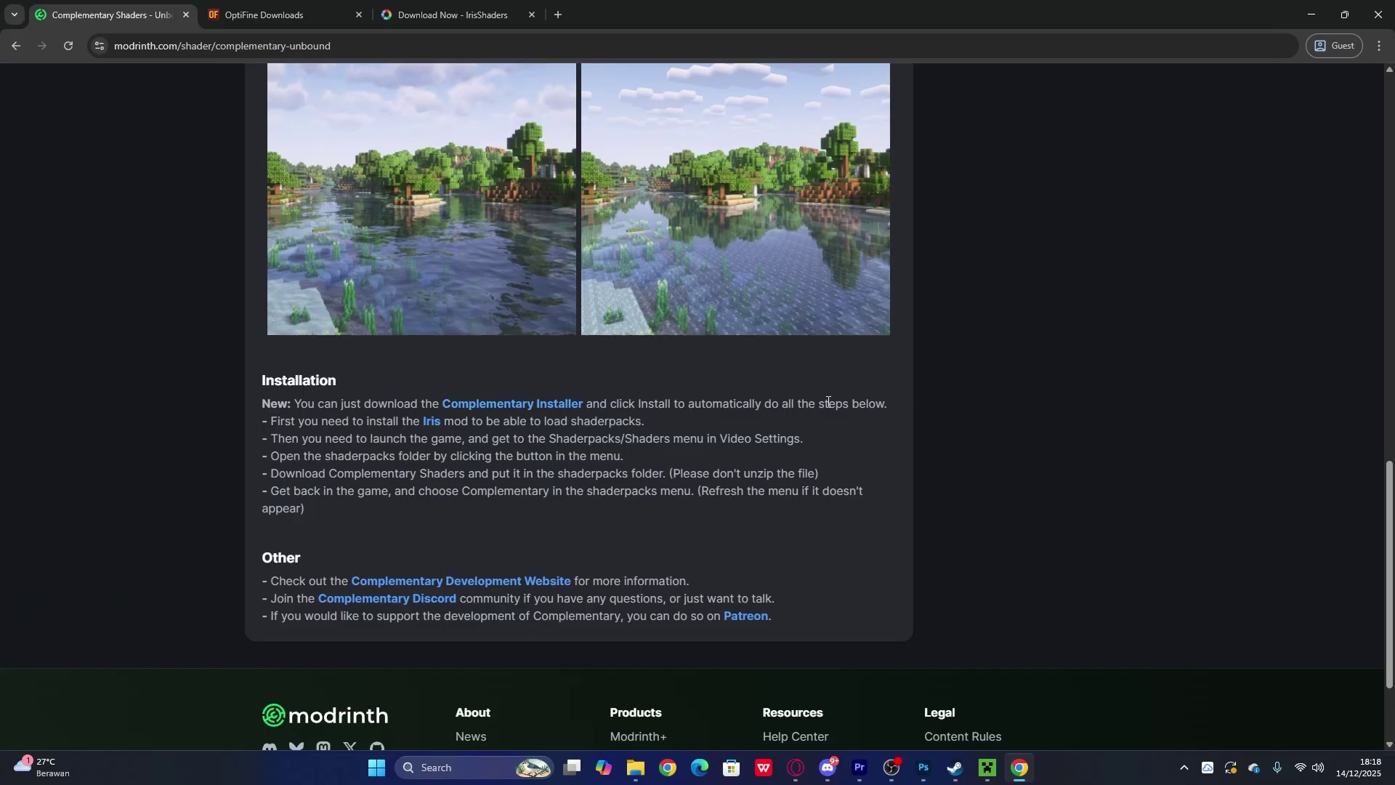
pyautogui.scroll(15, 685, 429)
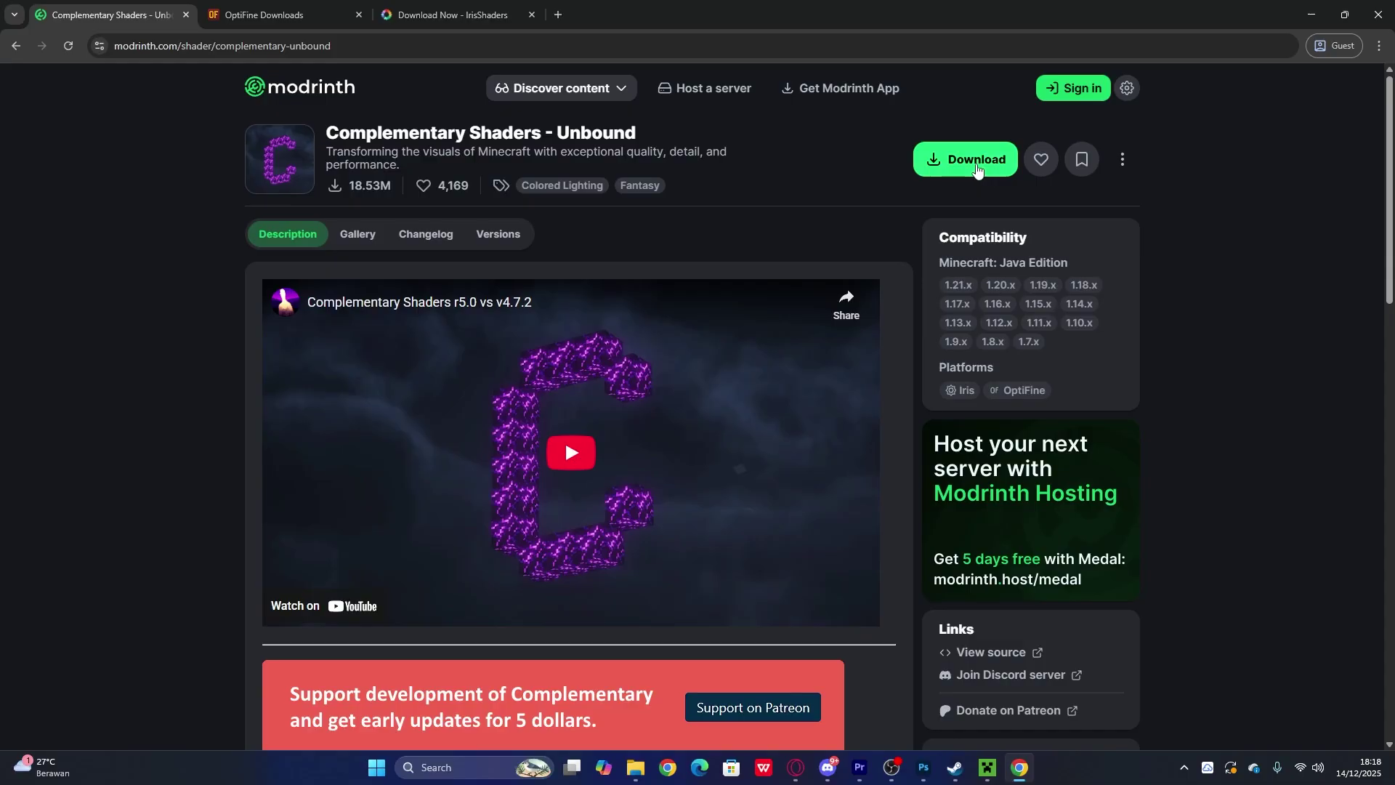
# Step: Download Unbound release r5.6.1 for game version 1.21.11 with Iris as the platform
pyautogui.click(981, 164)
pyautogui.click(718, 445)
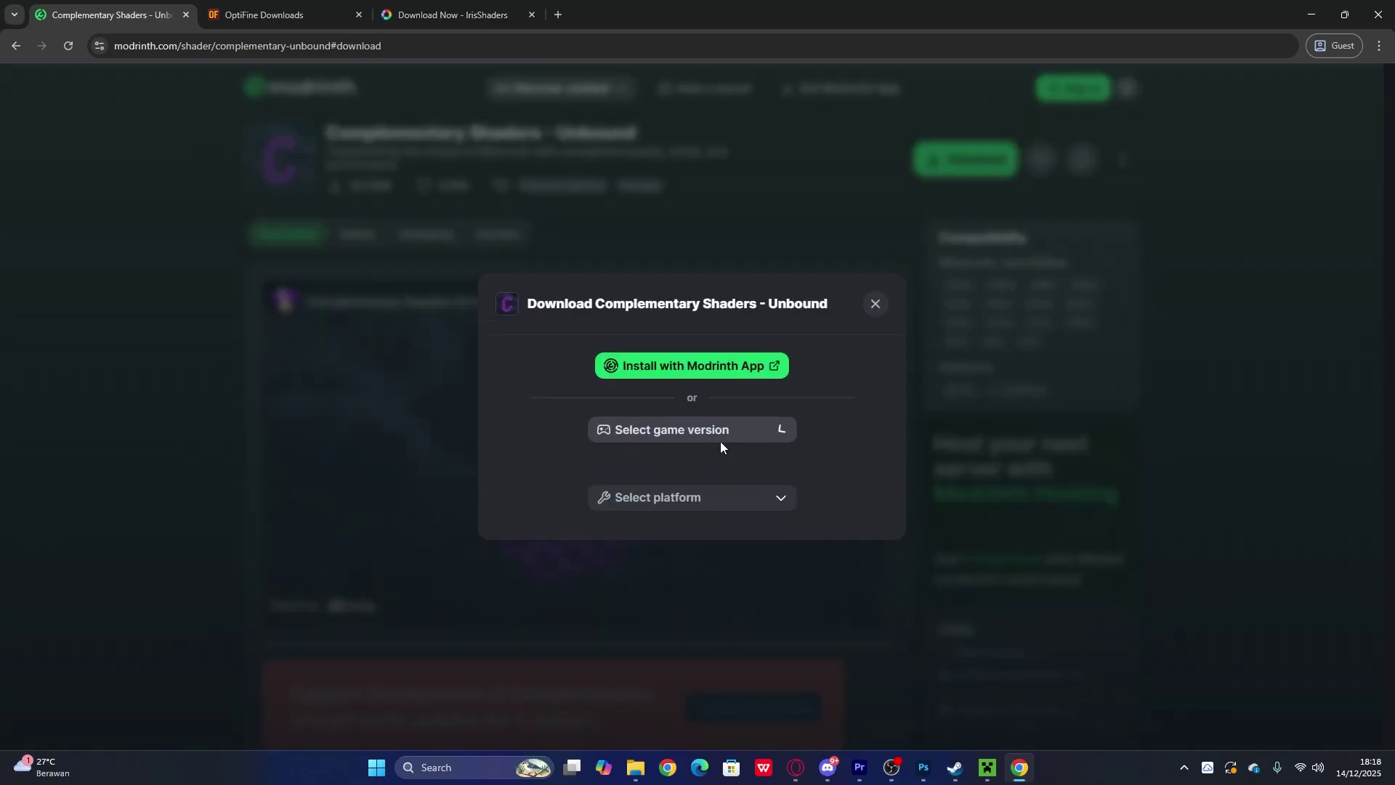
pyautogui.click(696, 413)
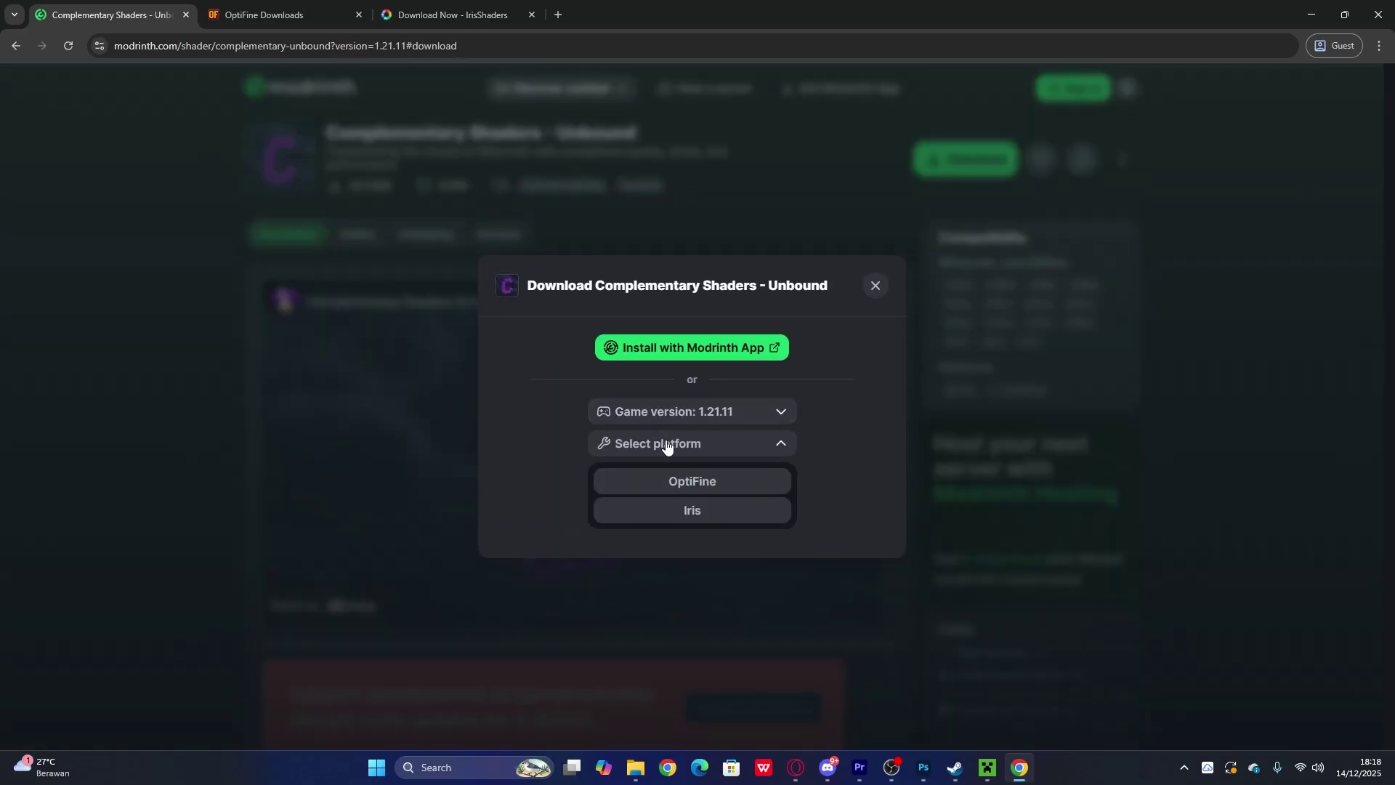
pyautogui.click(692, 512)
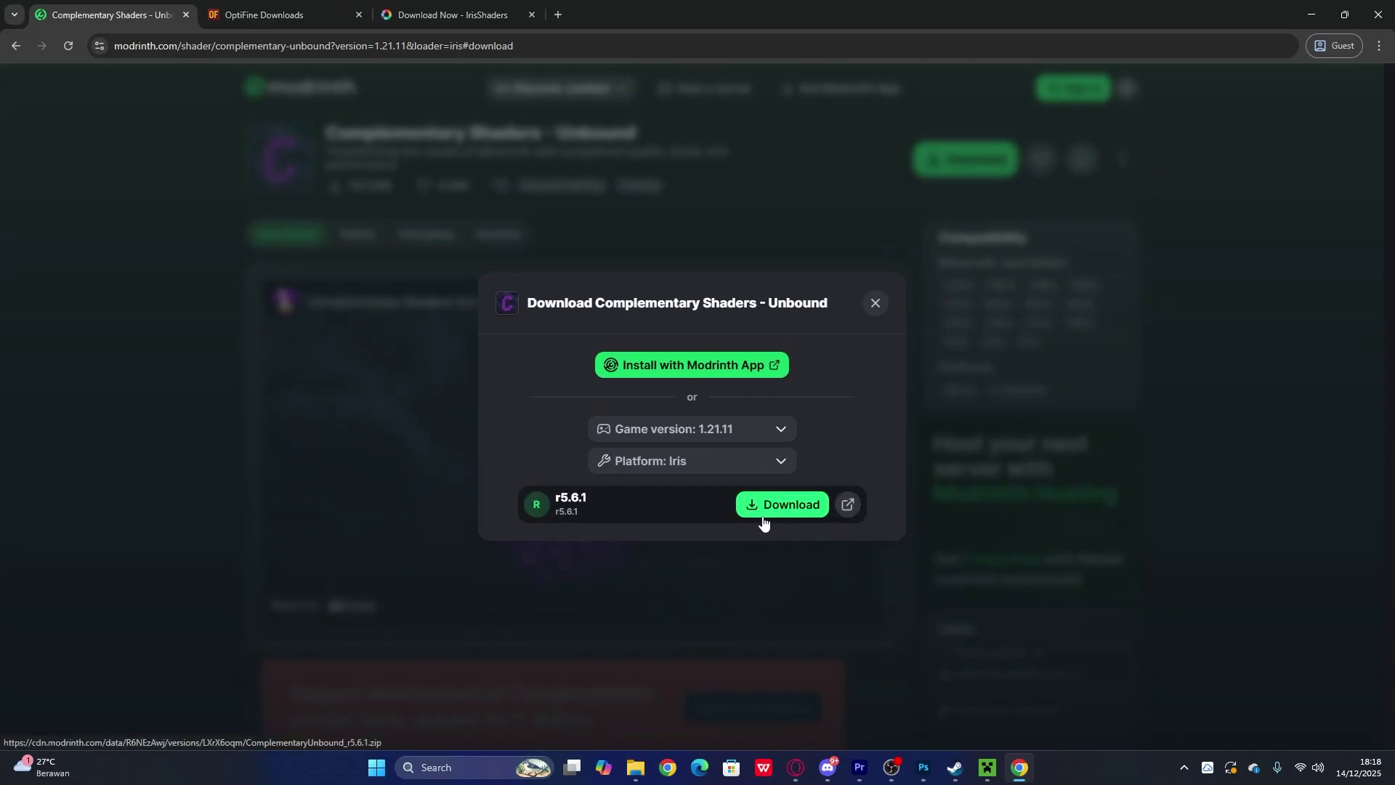
pyautogui.click(787, 507)
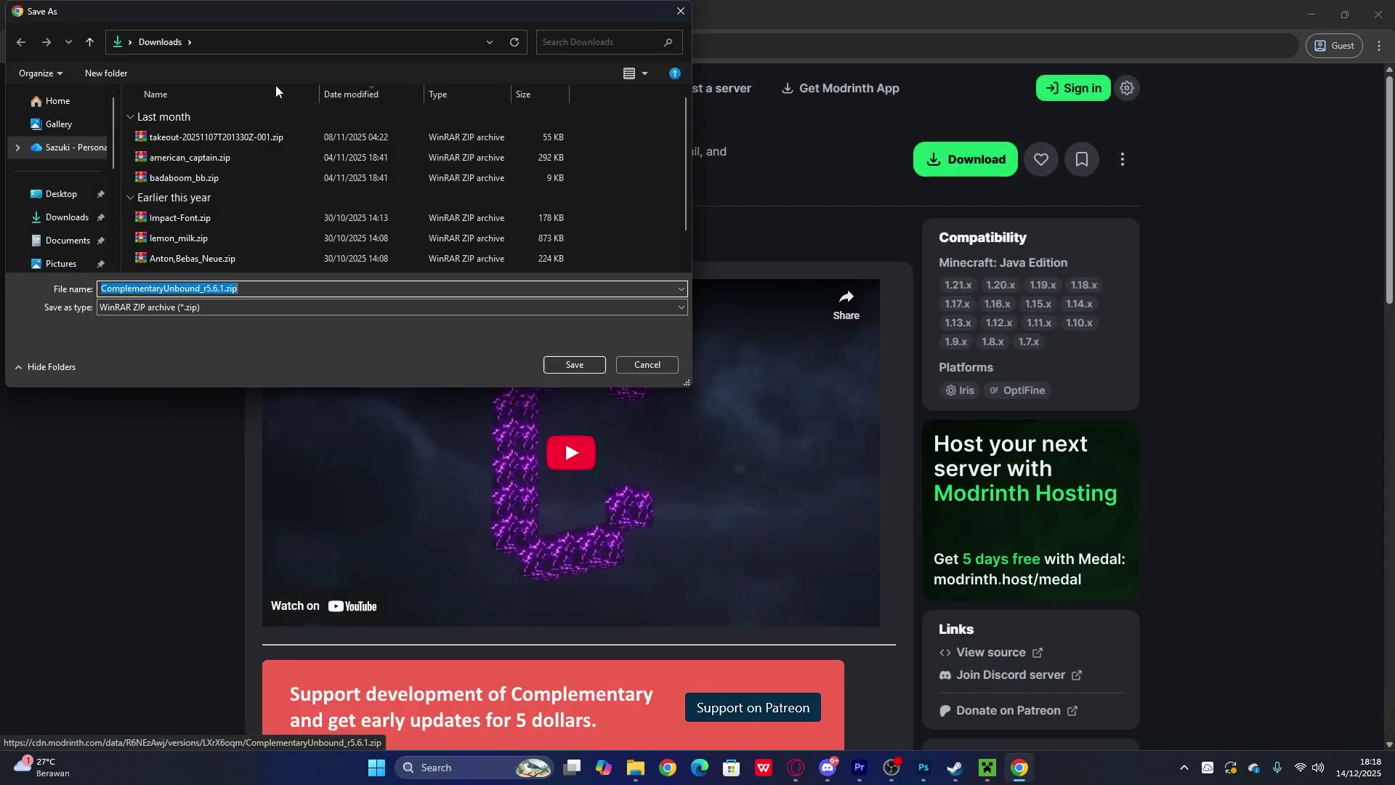
# Step: Save ComplementaryUnbound_r5.6.1.zip to the Desktop, confirm it finished, and minimize Chrome
pyautogui.click(58, 193)
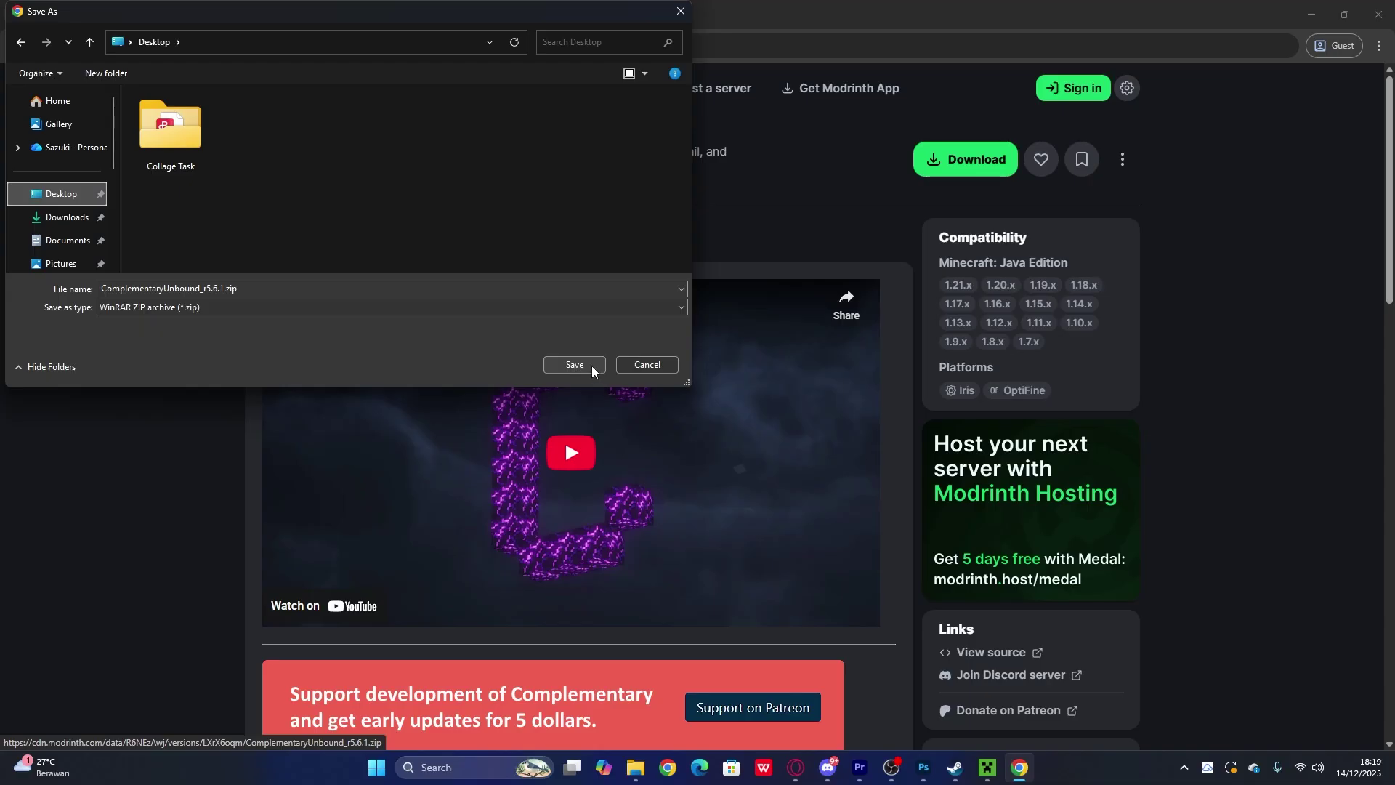
pyautogui.click(590, 371)
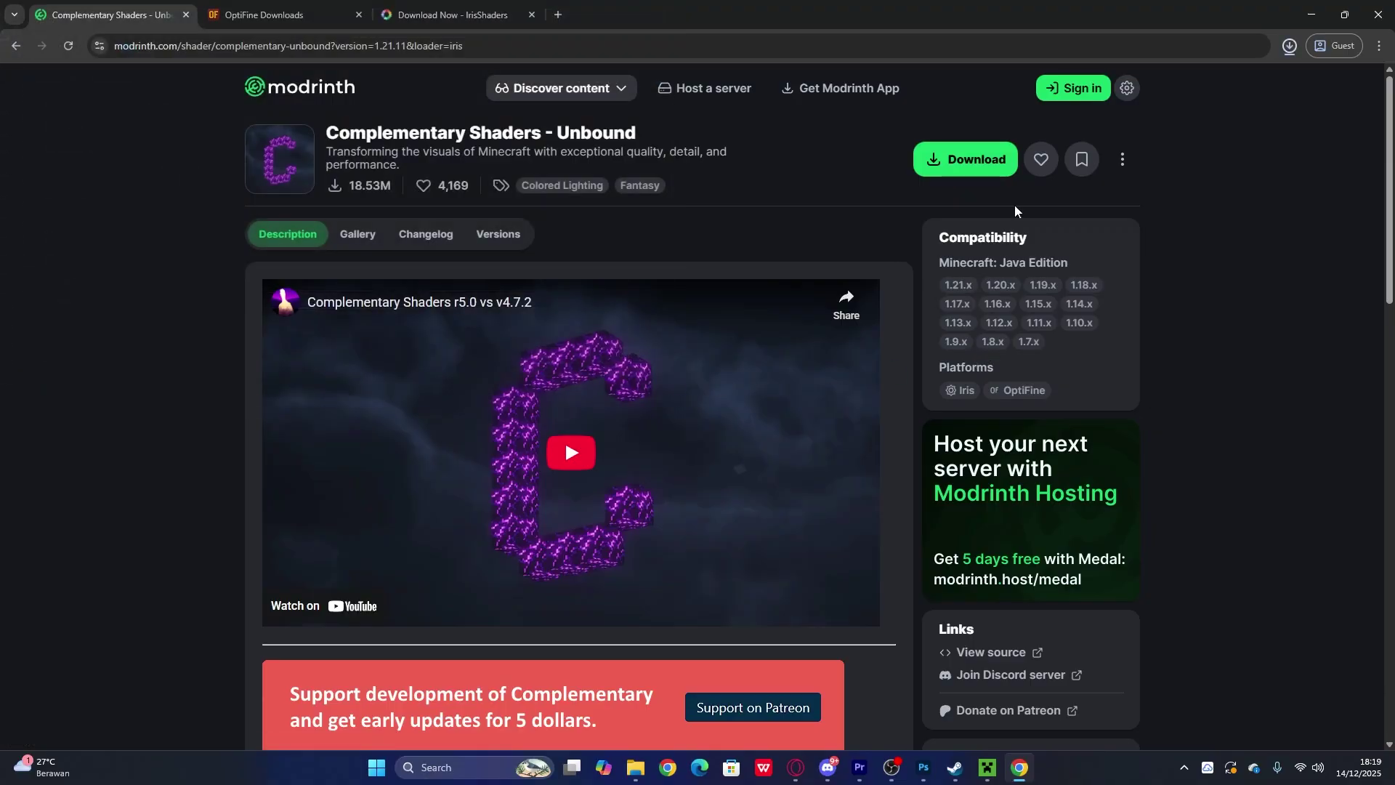
pyautogui.click(1290, 45)
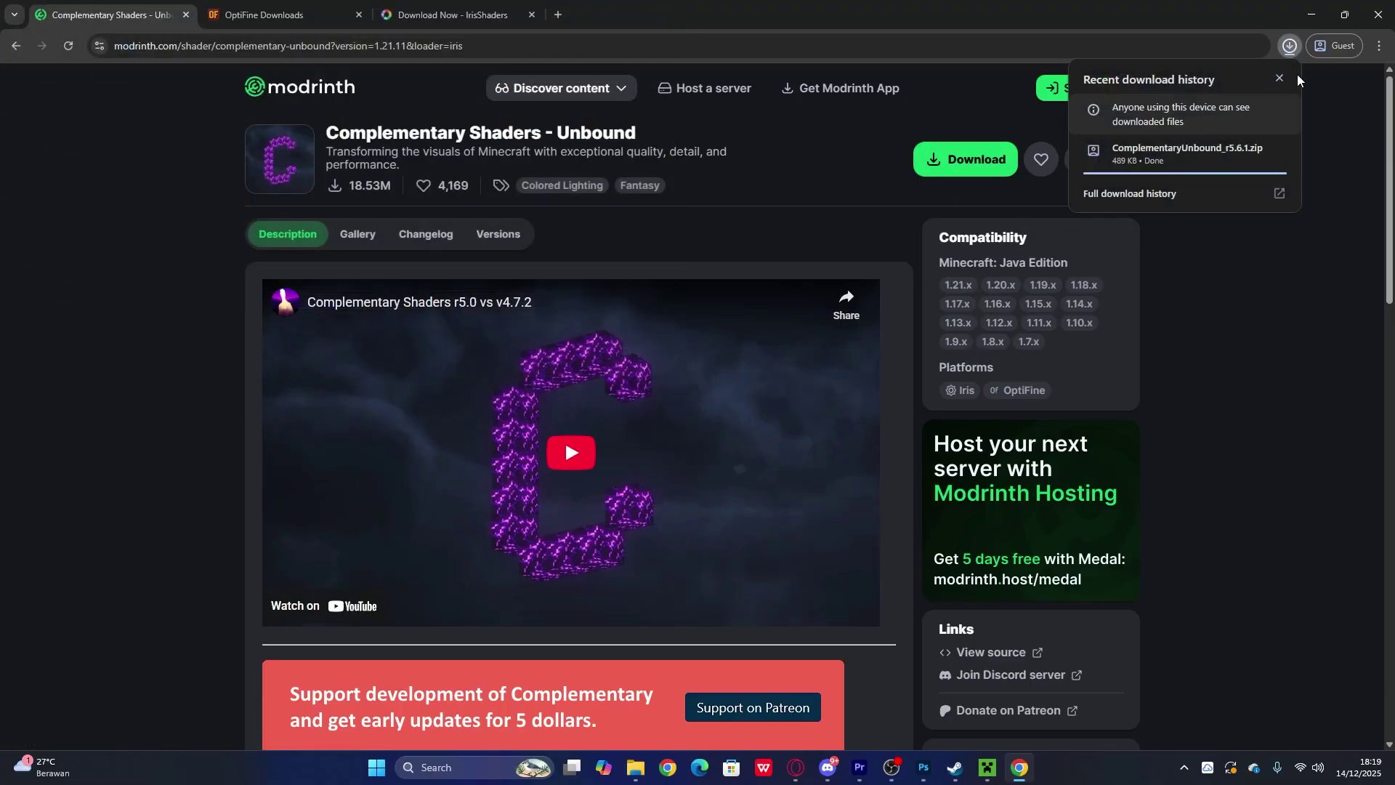
pyautogui.moveTo(1228, 150)
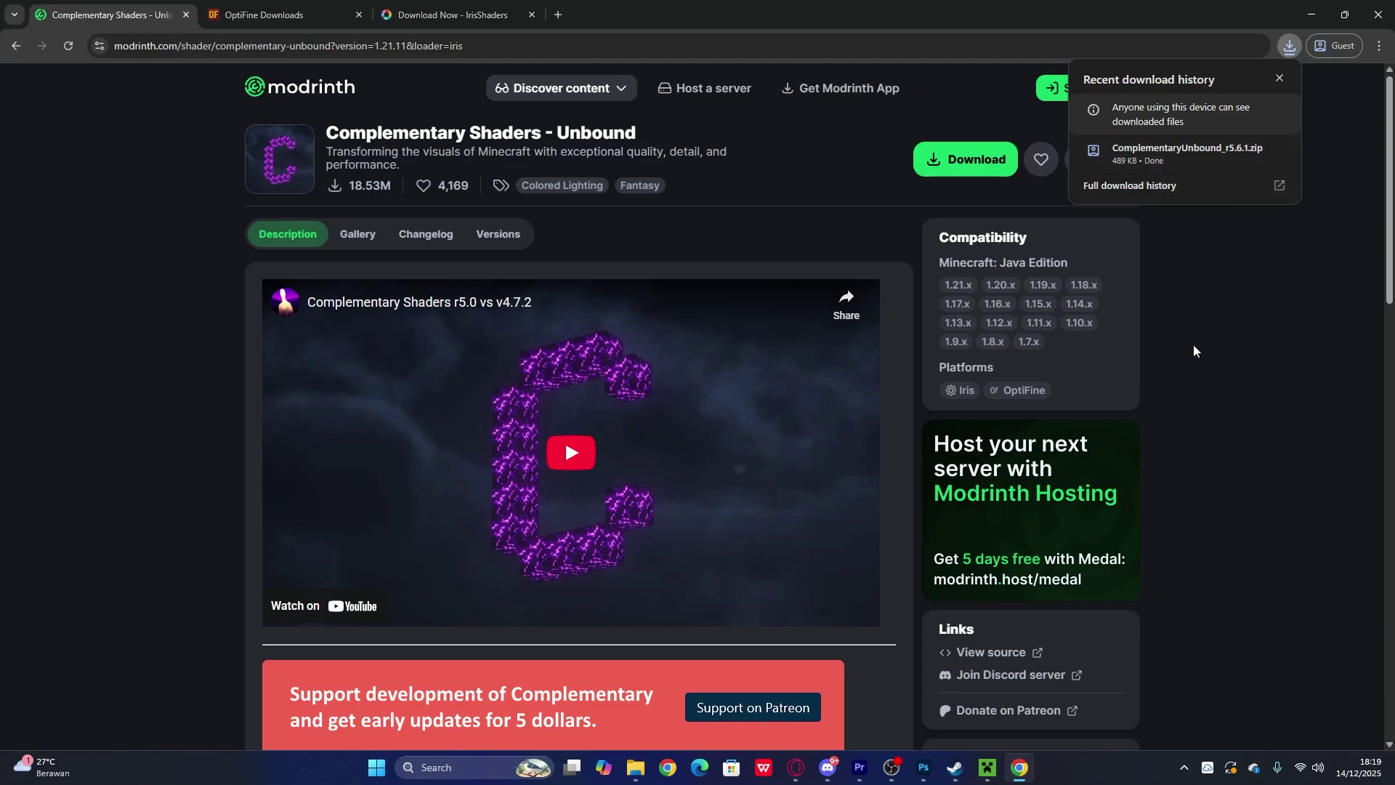
pyautogui.click(1312, 15)
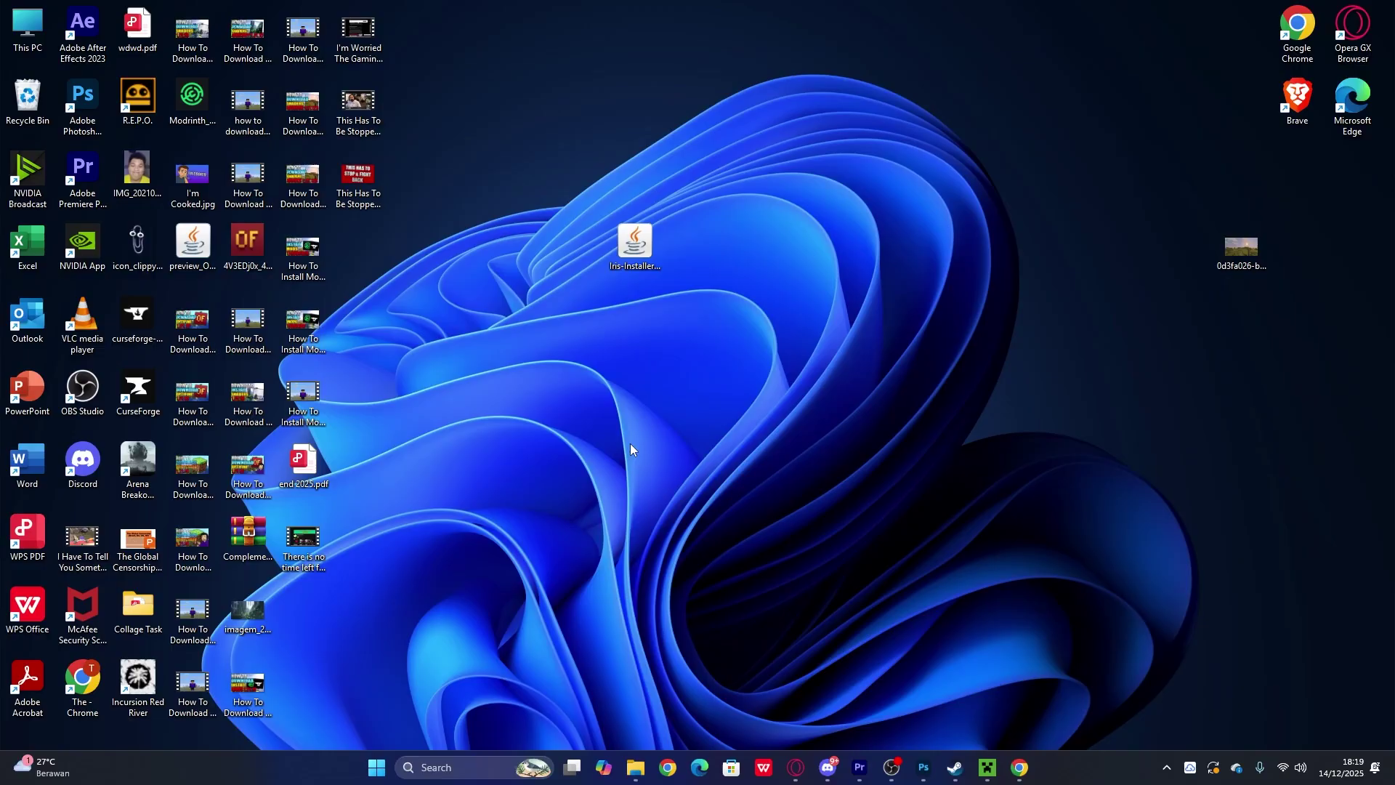
# Step: Place the shader zip beside the Iris installer, shifting a video file one slot left
pyautogui.moveTo(269, 541); pyautogui.dragTo(807, 347)
pyautogui.moveTo(720, 267); pyautogui.dragTo(709, 252)
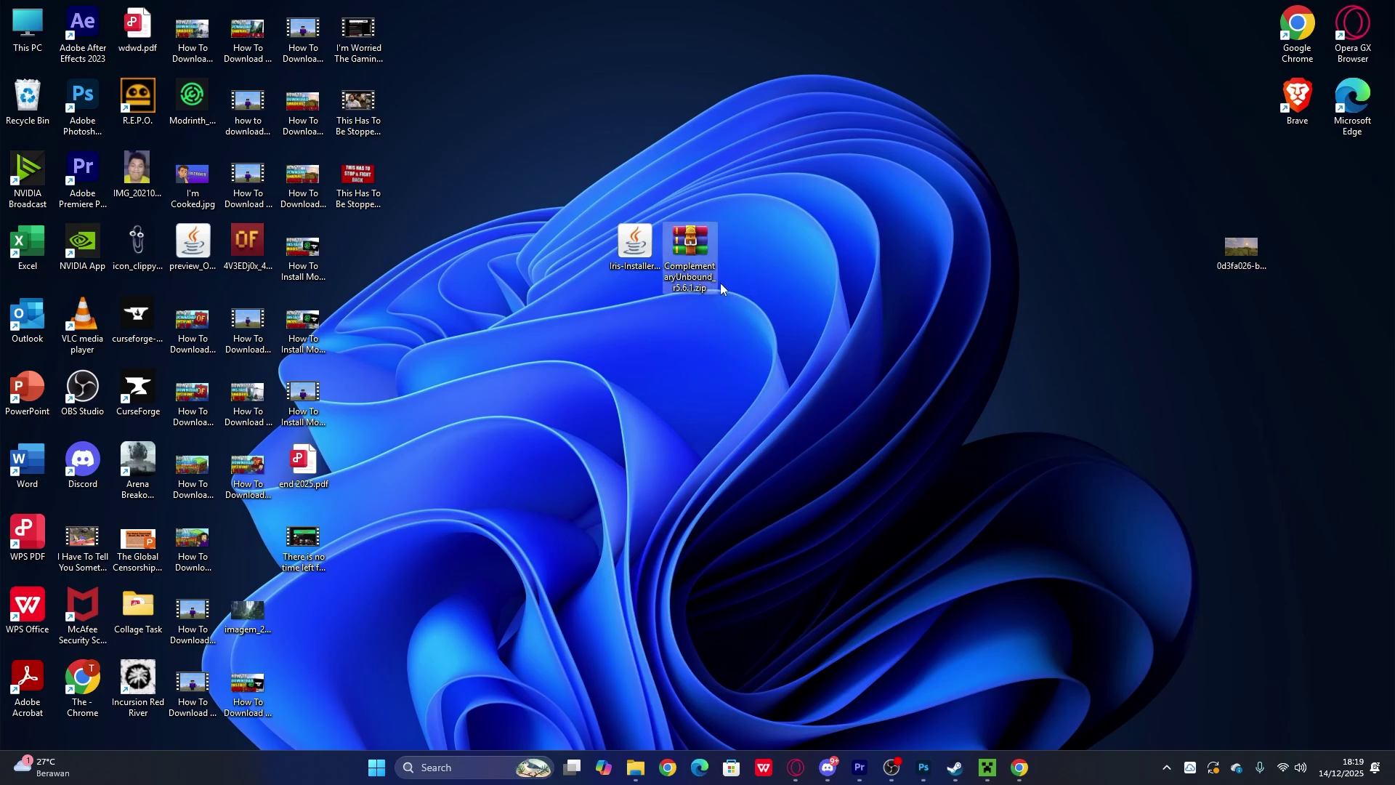
pyautogui.click(888, 404)
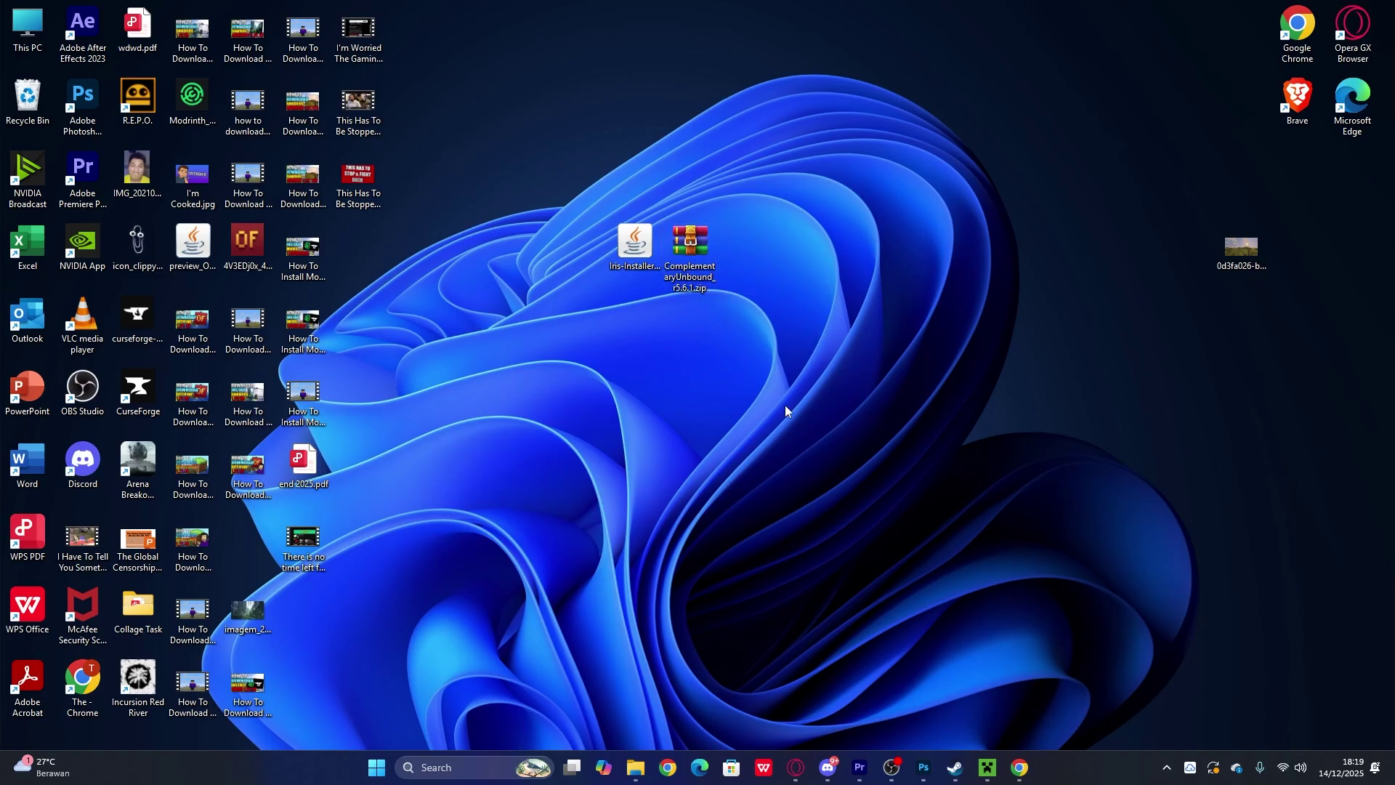
pyautogui.moveTo(304, 542); pyautogui.dragTo(249, 542)
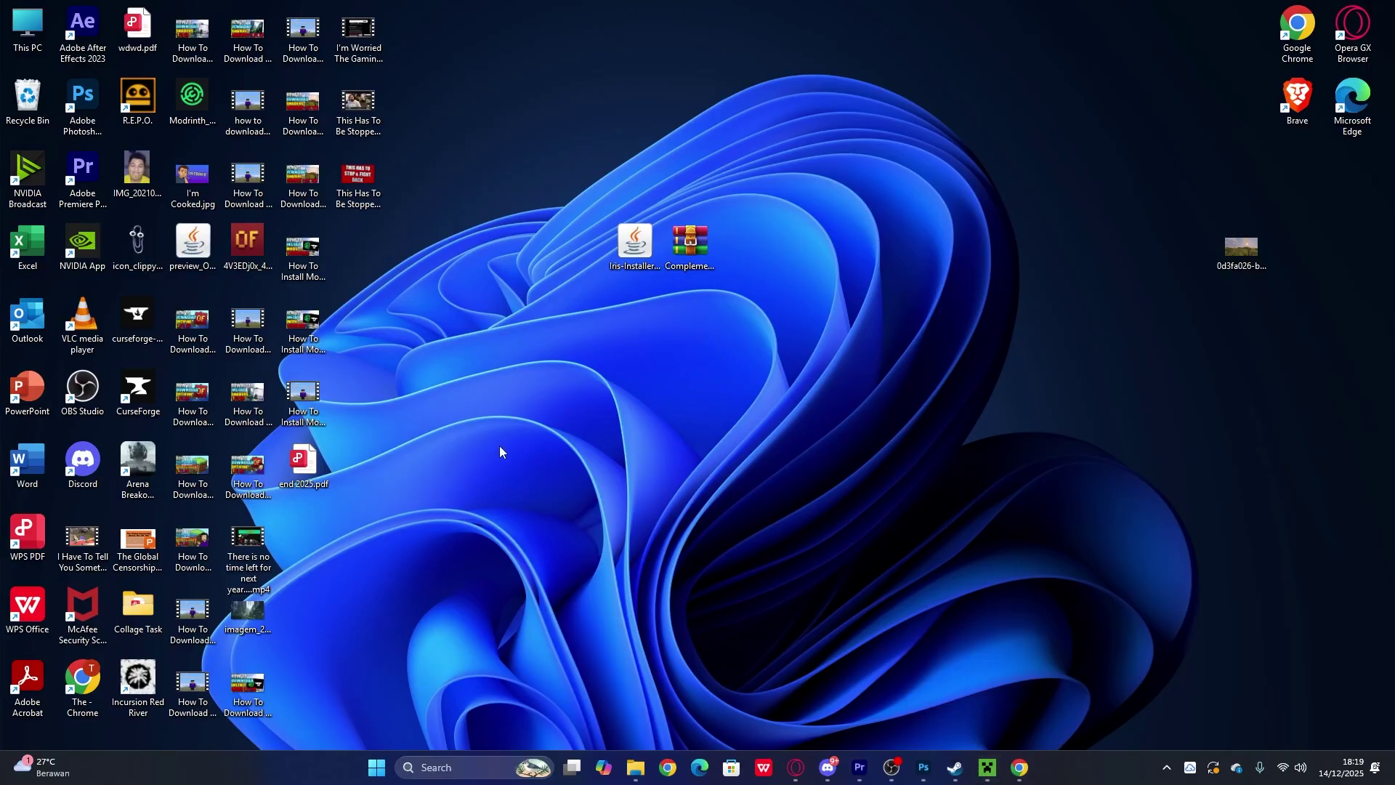
pyautogui.moveTo(696, 267); pyautogui.dragTo(756, 270)
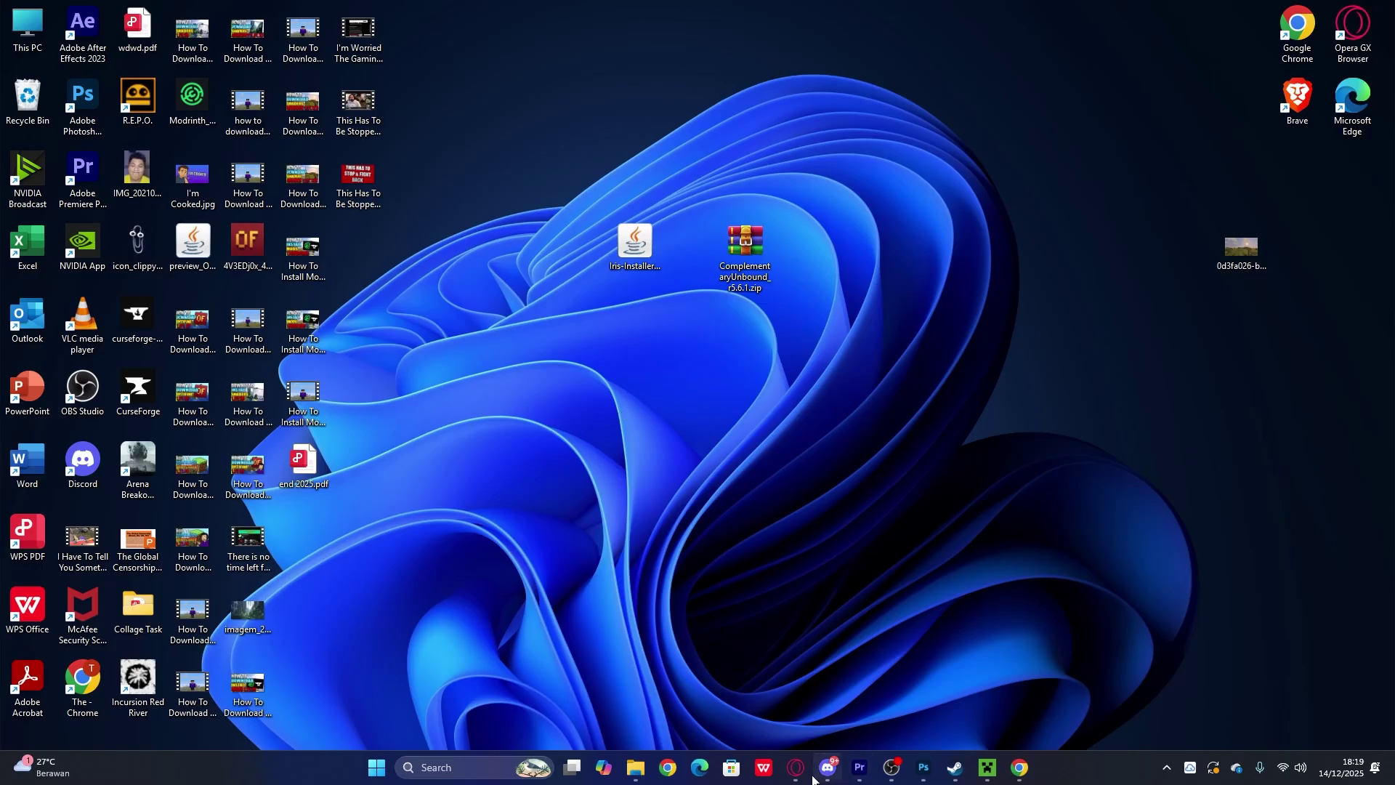
pyautogui.click(1020, 768)
pyautogui.click(562, 88)
pyautogui.click(277, 15)
pyautogui.click(109, 14)
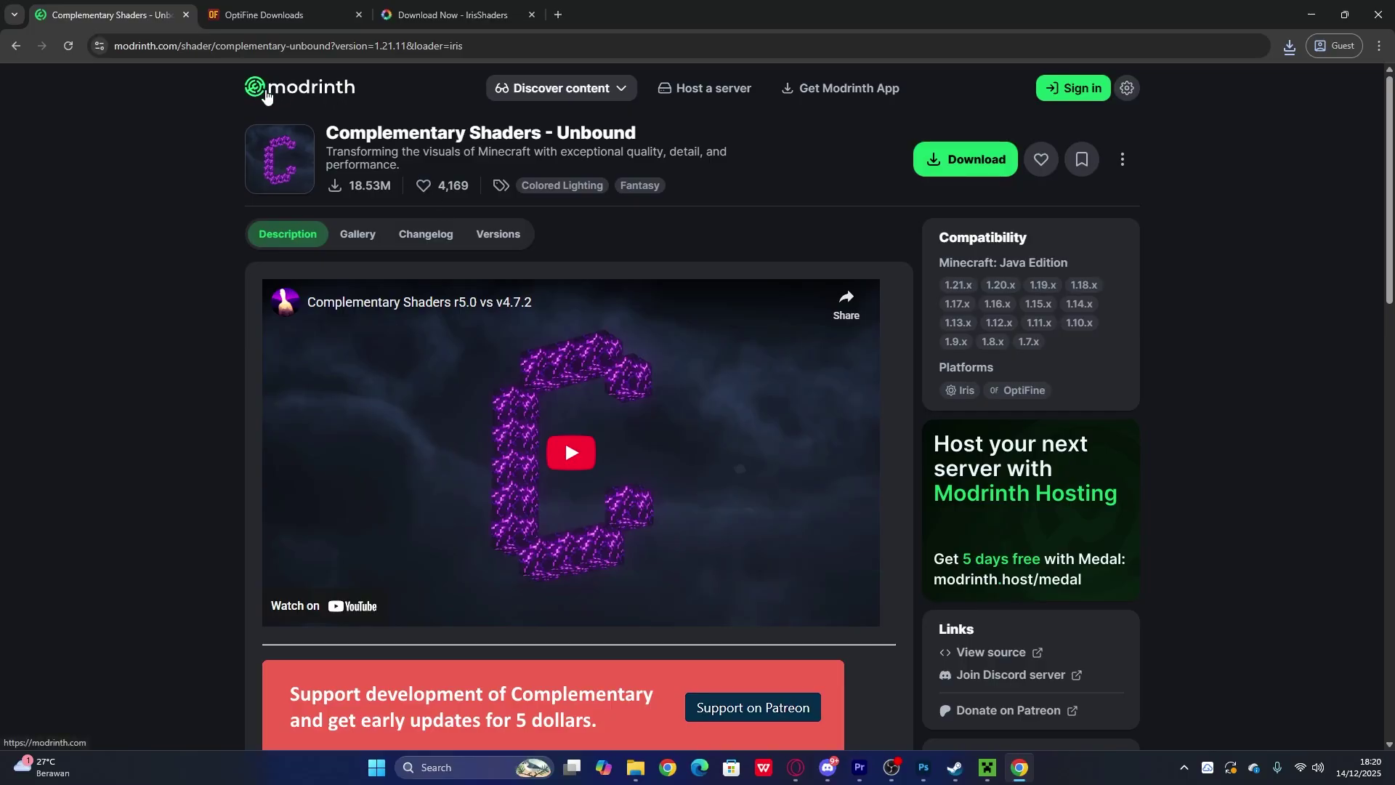
pyautogui.click(265, 14)
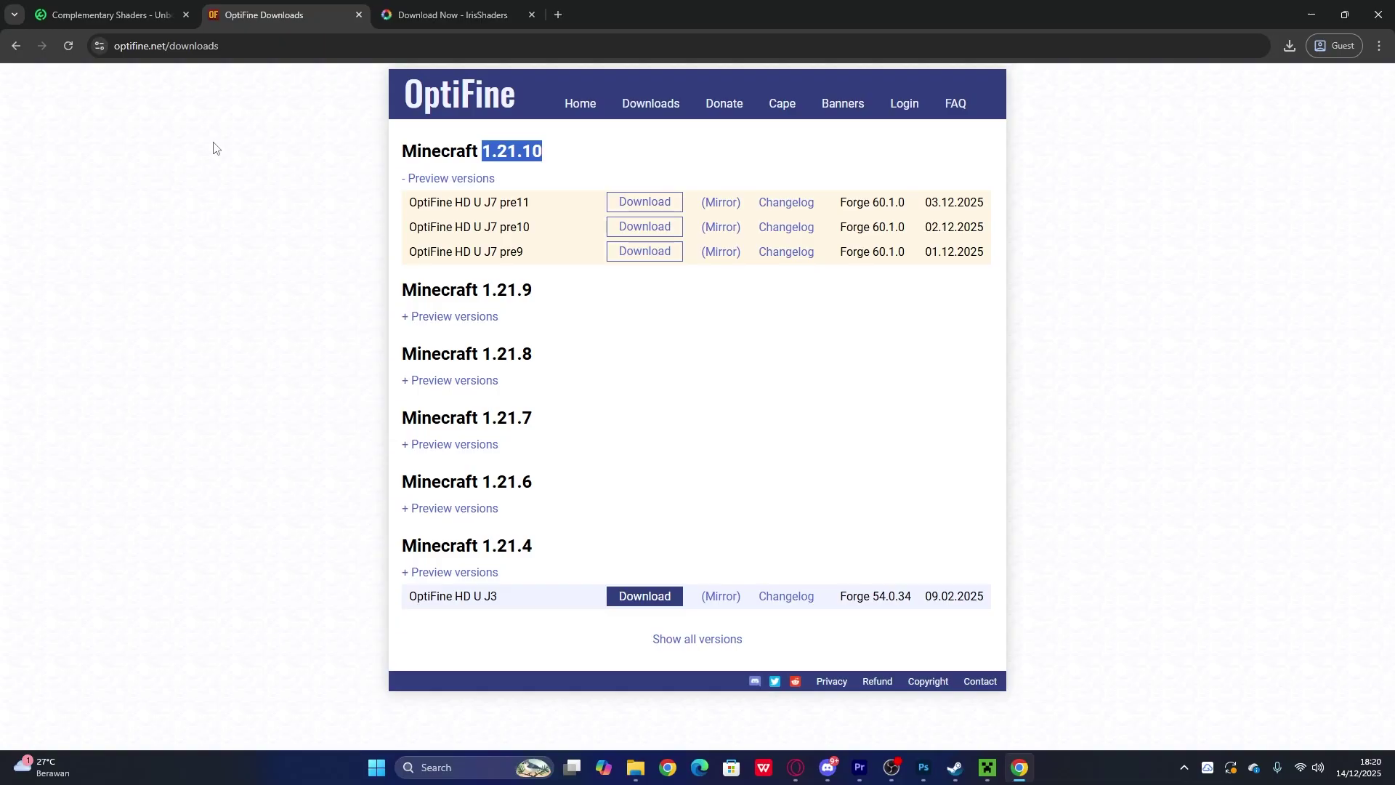
pyautogui.click(1312, 13)
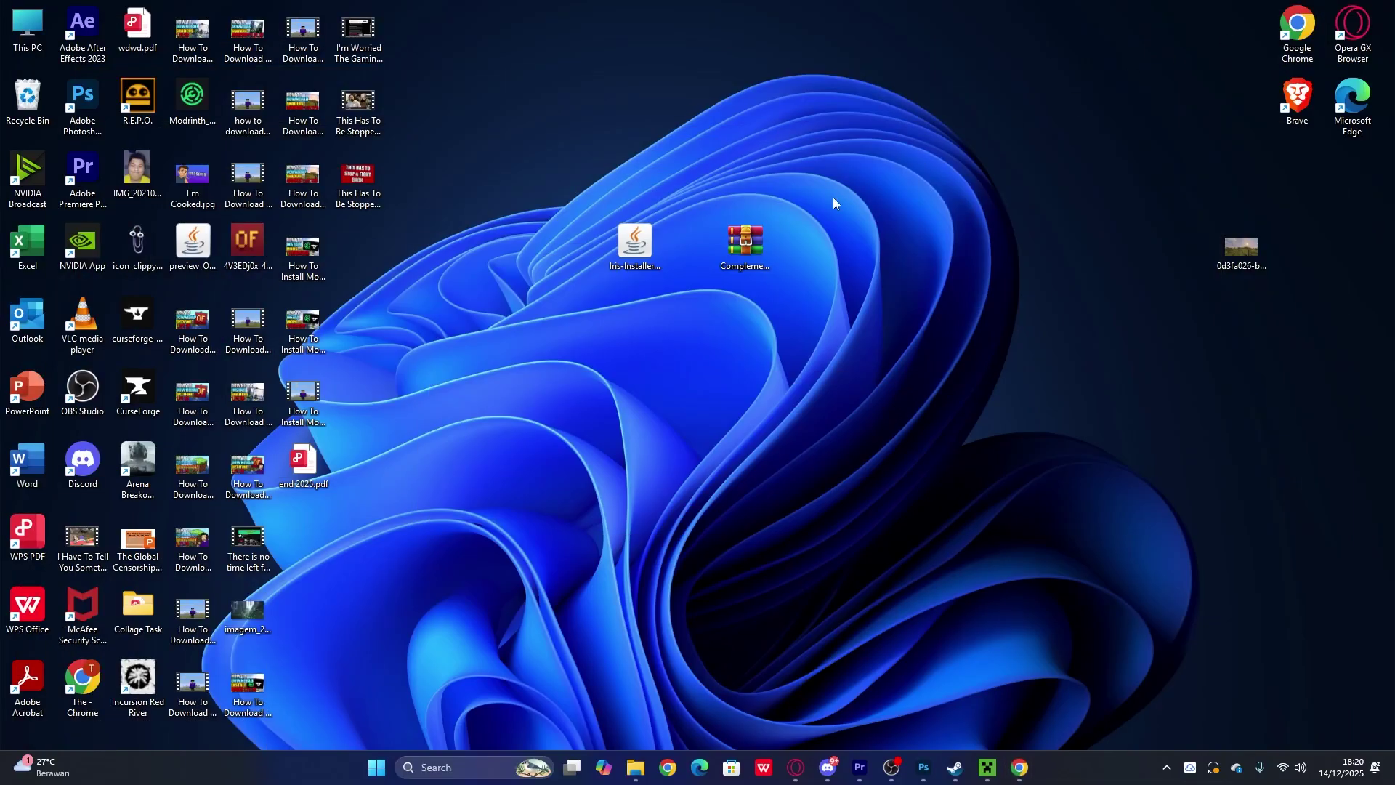
# Step: Open AppData through Win+R 'app', then go into Roaming > .minecraft
pyautogui.press('super+r')
pyautogui.write('app')
pyautogui.press('Down')
pyautogui.press('Return')
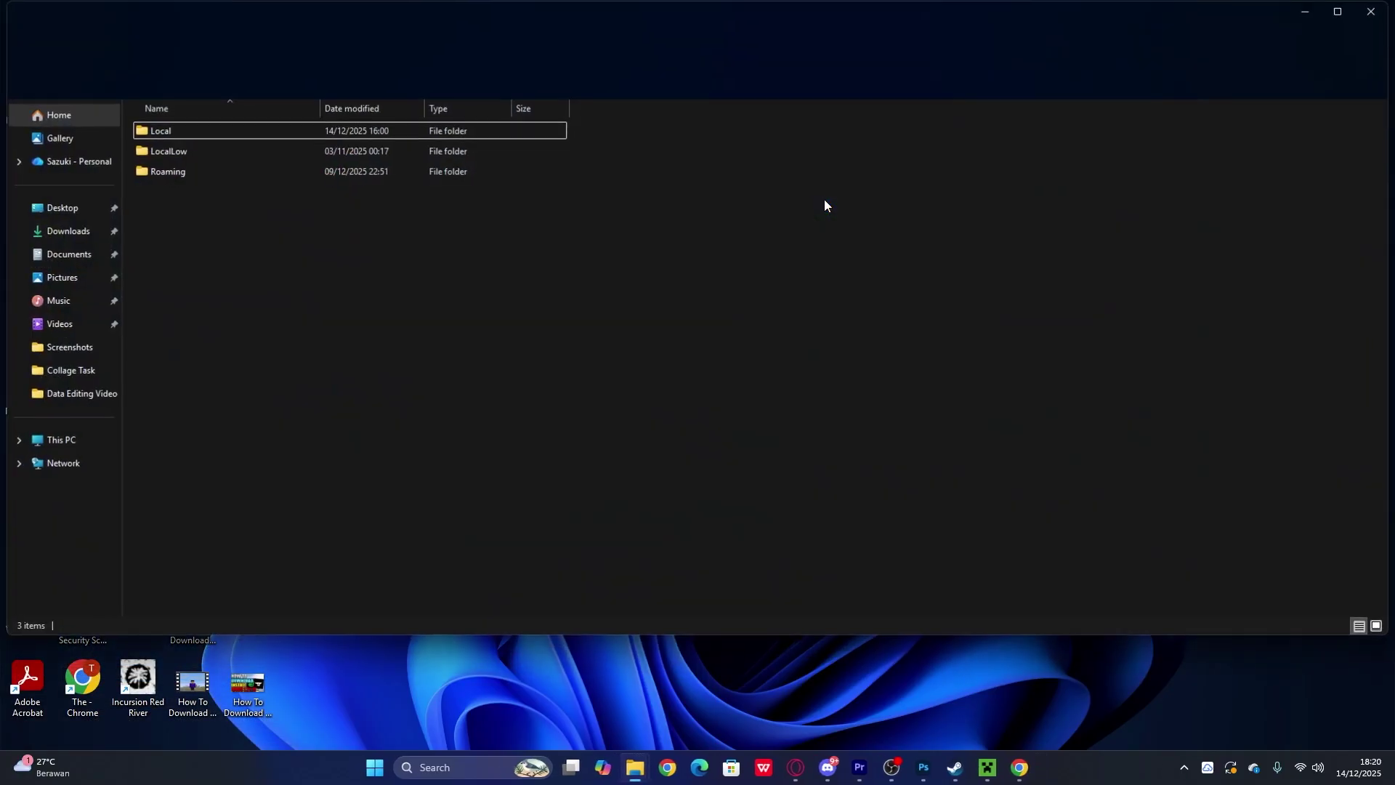
pyautogui.doubleClick(192, 173)
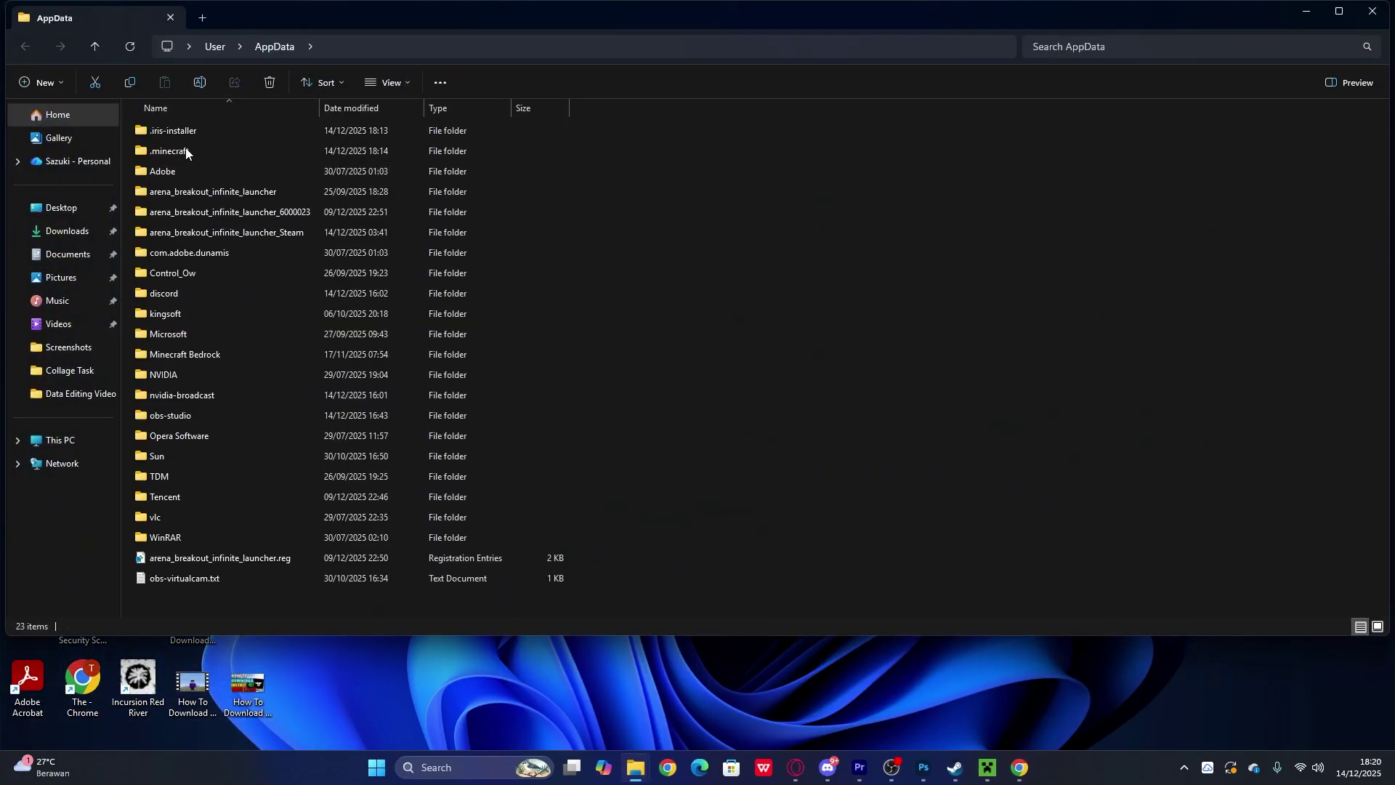
pyautogui.rightClick(197, 150)
pyautogui.doubleClick(198, 149)
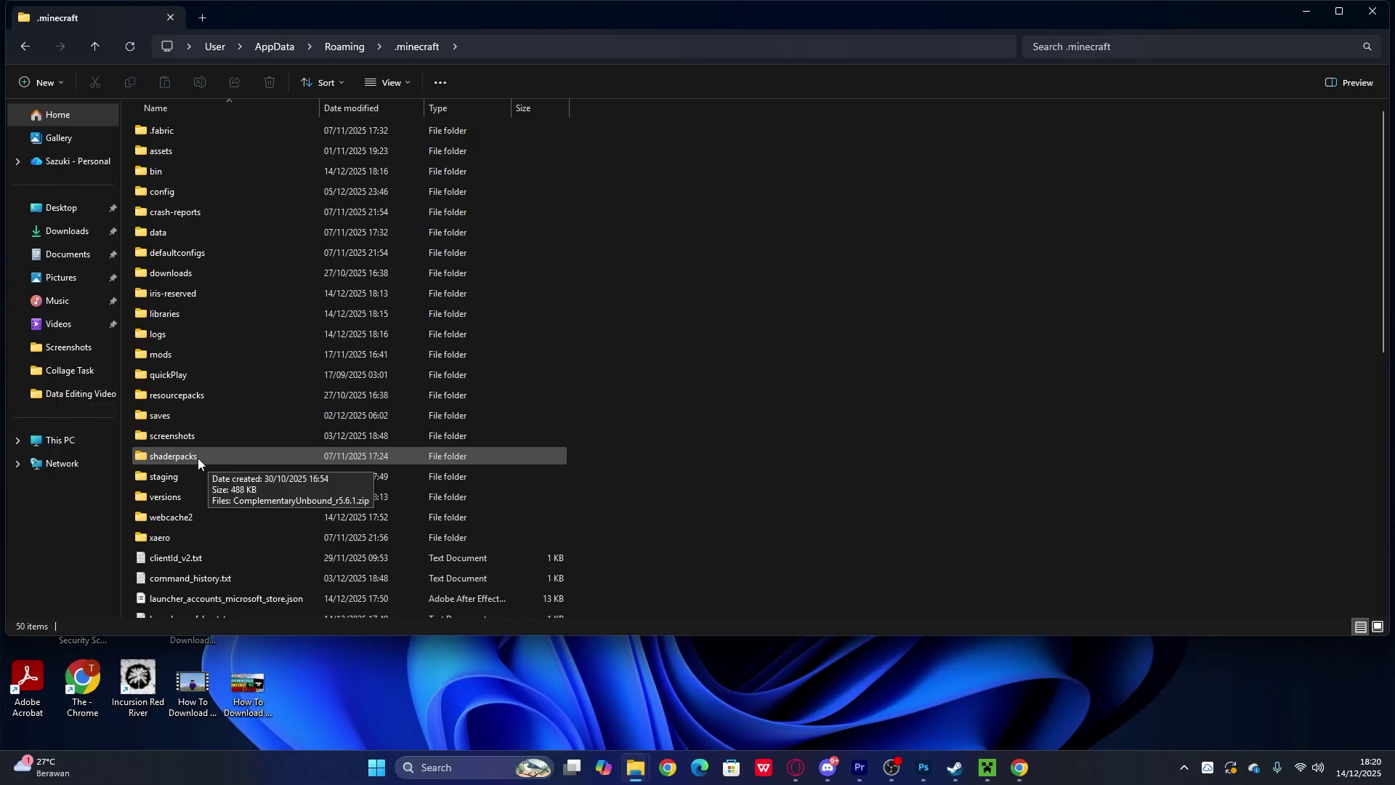
# Step: Open the shaderpacks folder inside .minecraft
pyautogui.rightClick(689, 397)
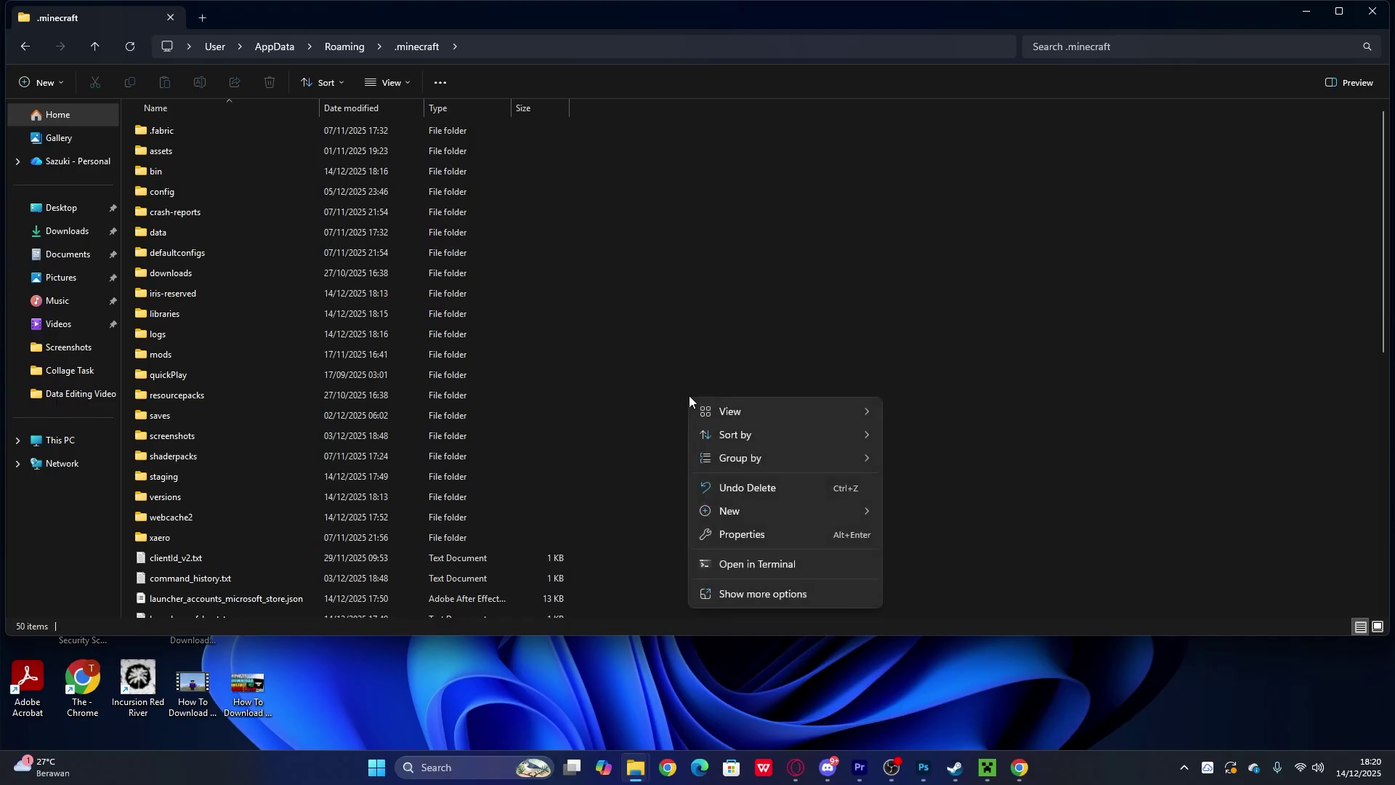
pyautogui.click(743, 598)
pyautogui.moveTo(730, 584)
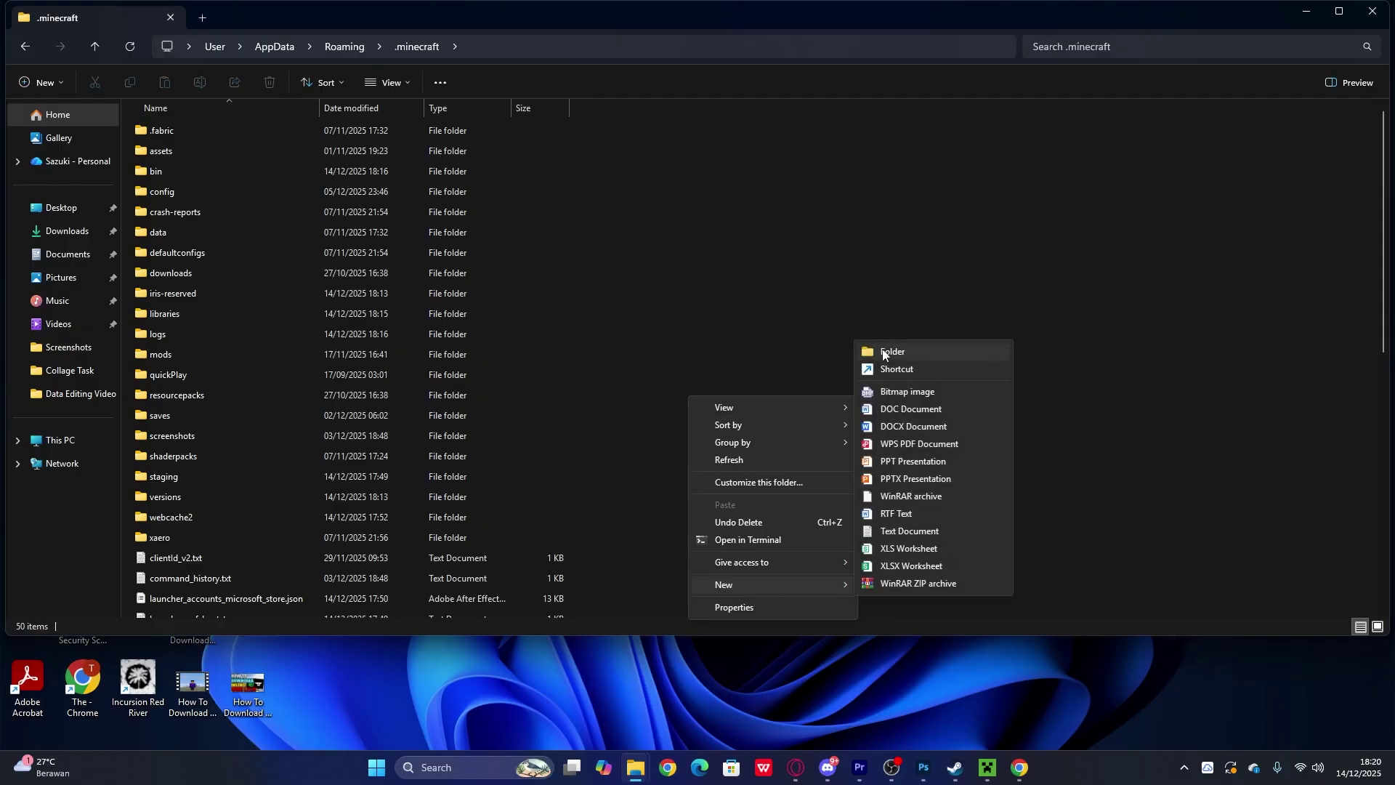
pyautogui.click(205, 461)
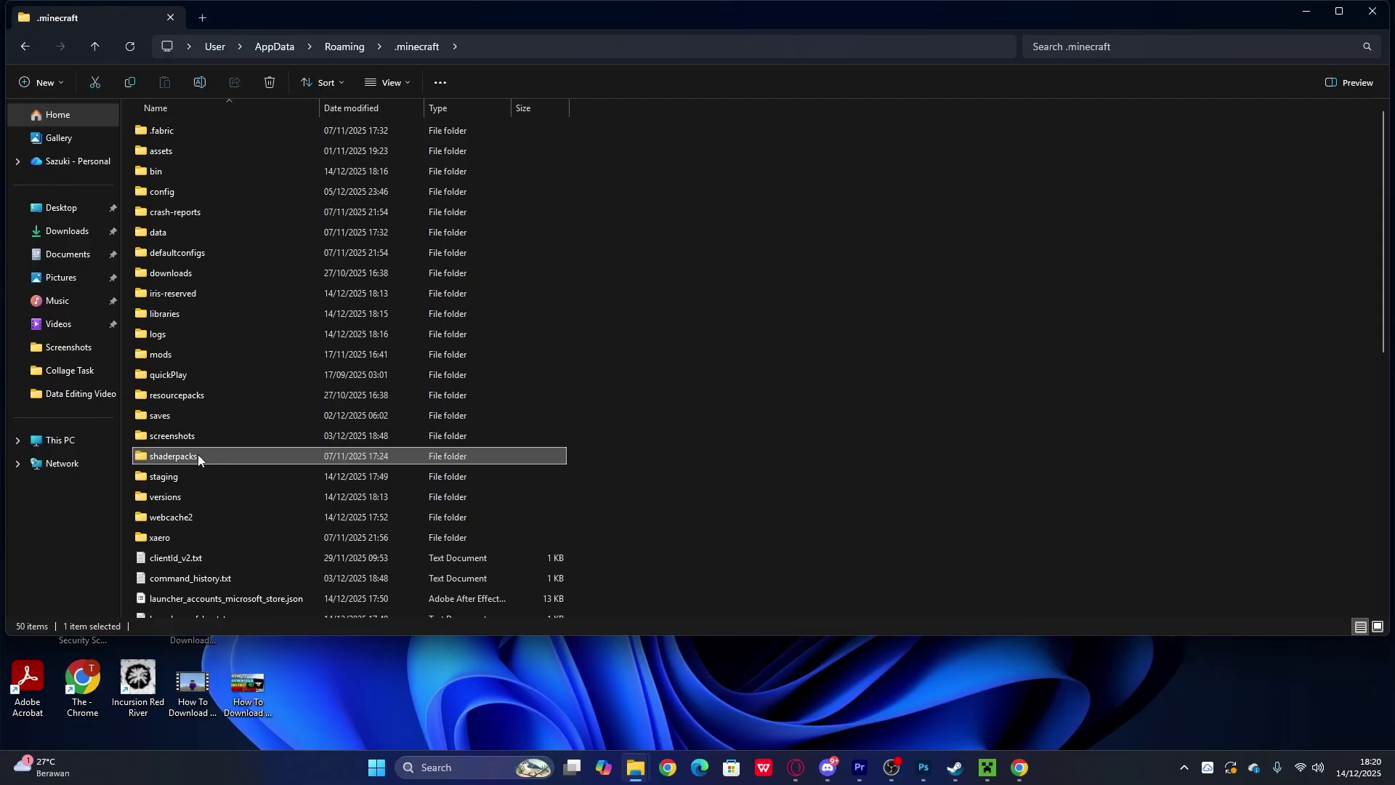
pyautogui.doubleClick(206, 455)
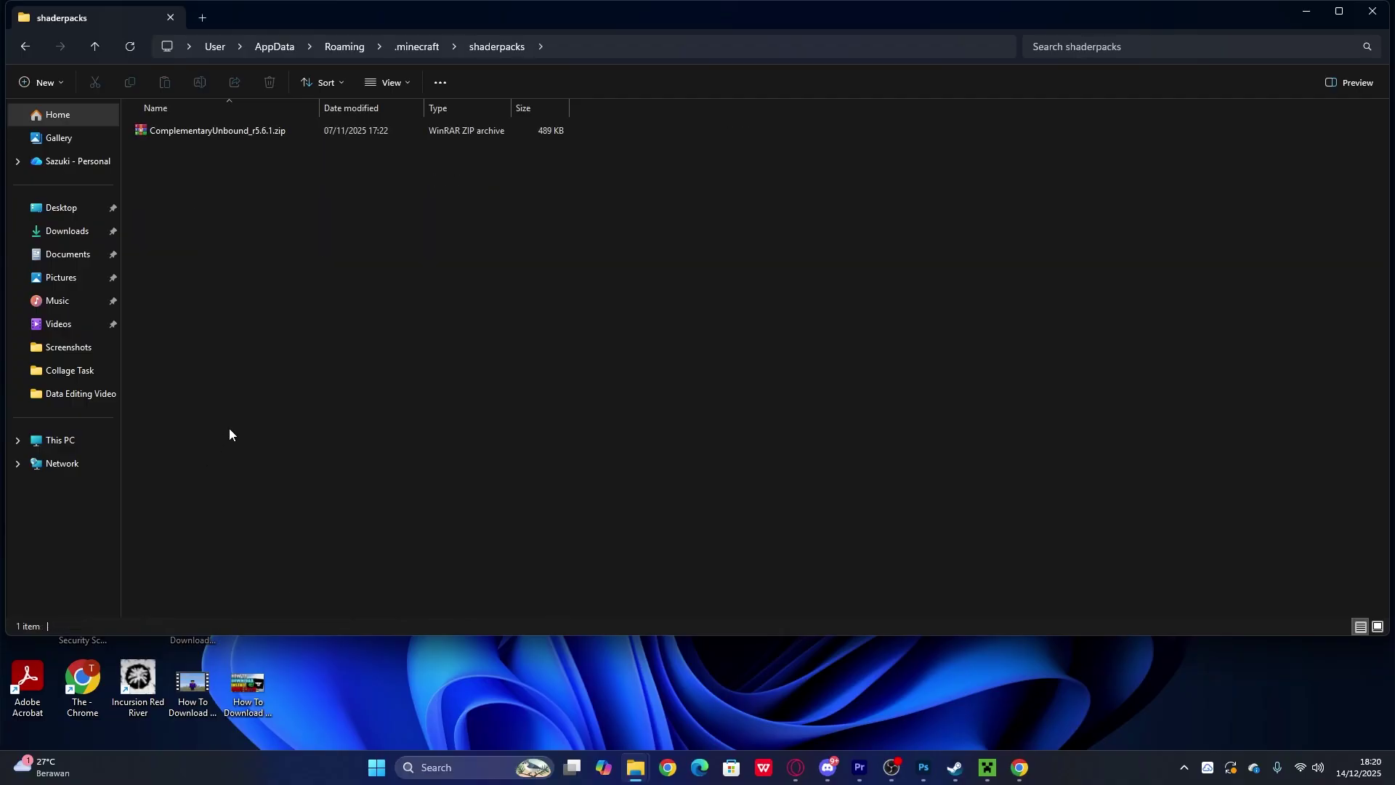
# Step: Move the desktop zip into shaderpacks, replacing the existing copy, then close the folder window
pyautogui.doubleClick(364, 32)
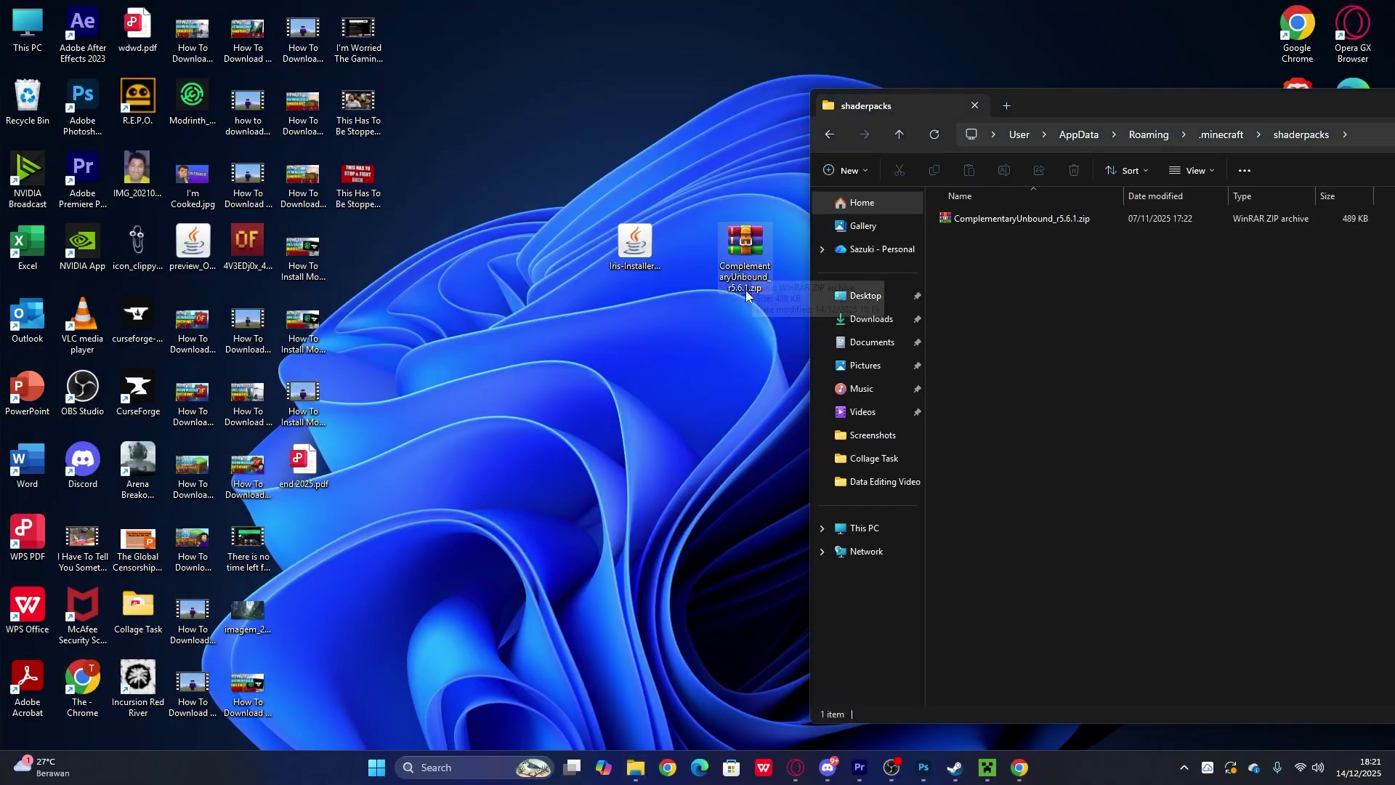
pyautogui.moveTo(745, 247); pyautogui.dragTo(1053, 237)
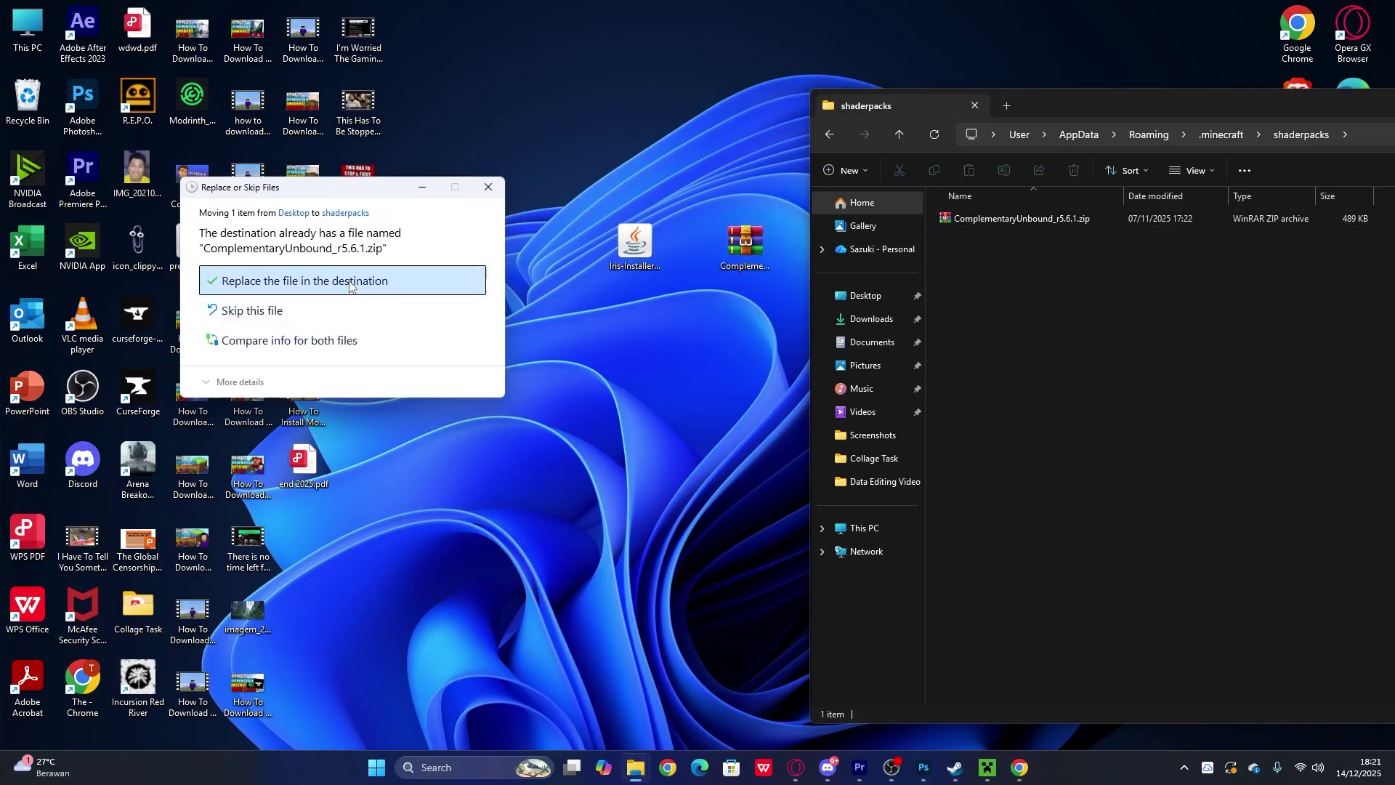
pyautogui.click(349, 282)
pyautogui.moveTo(1115, 105); pyautogui.dragTo(557, 120)
pyautogui.moveTo(817, 119); pyautogui.dragTo(536, 119)
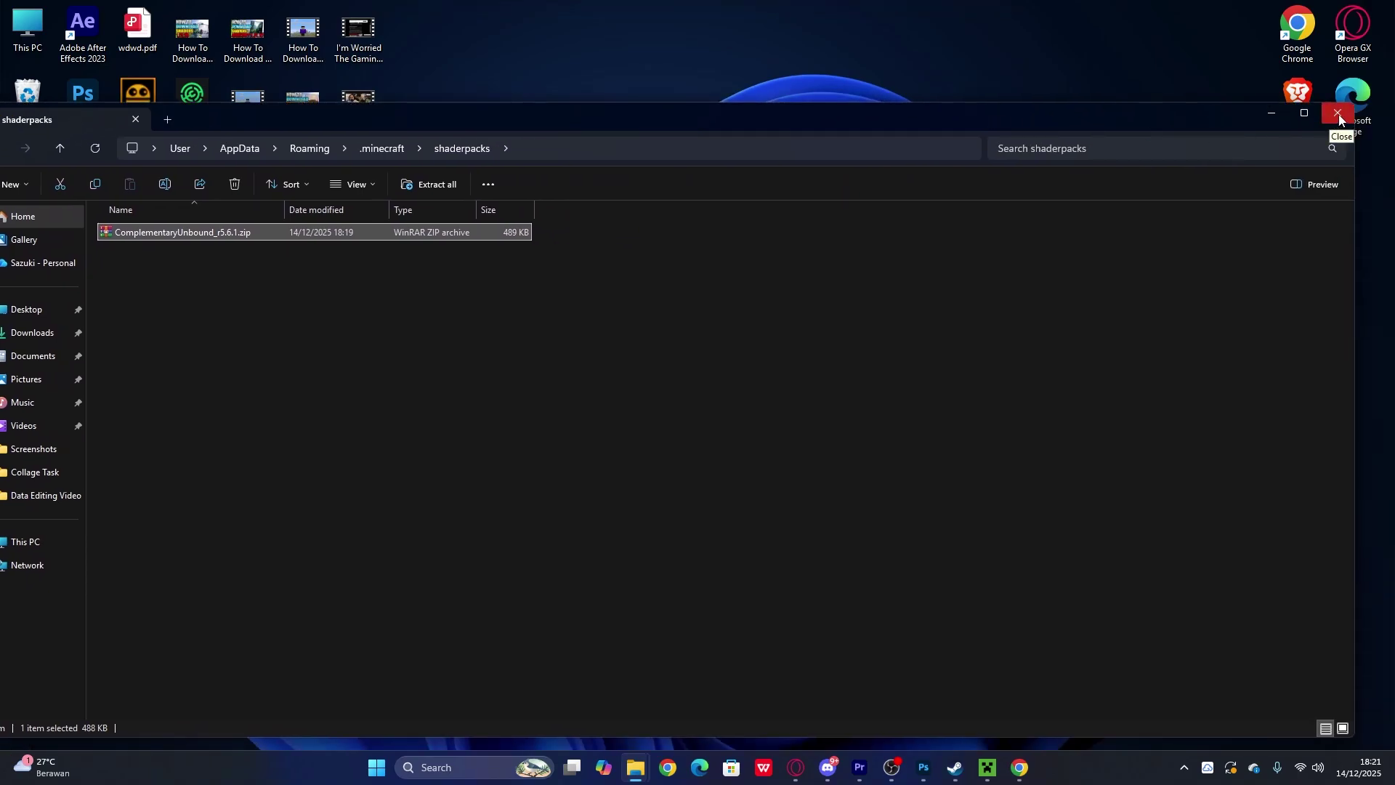
pyautogui.click(1337, 115)
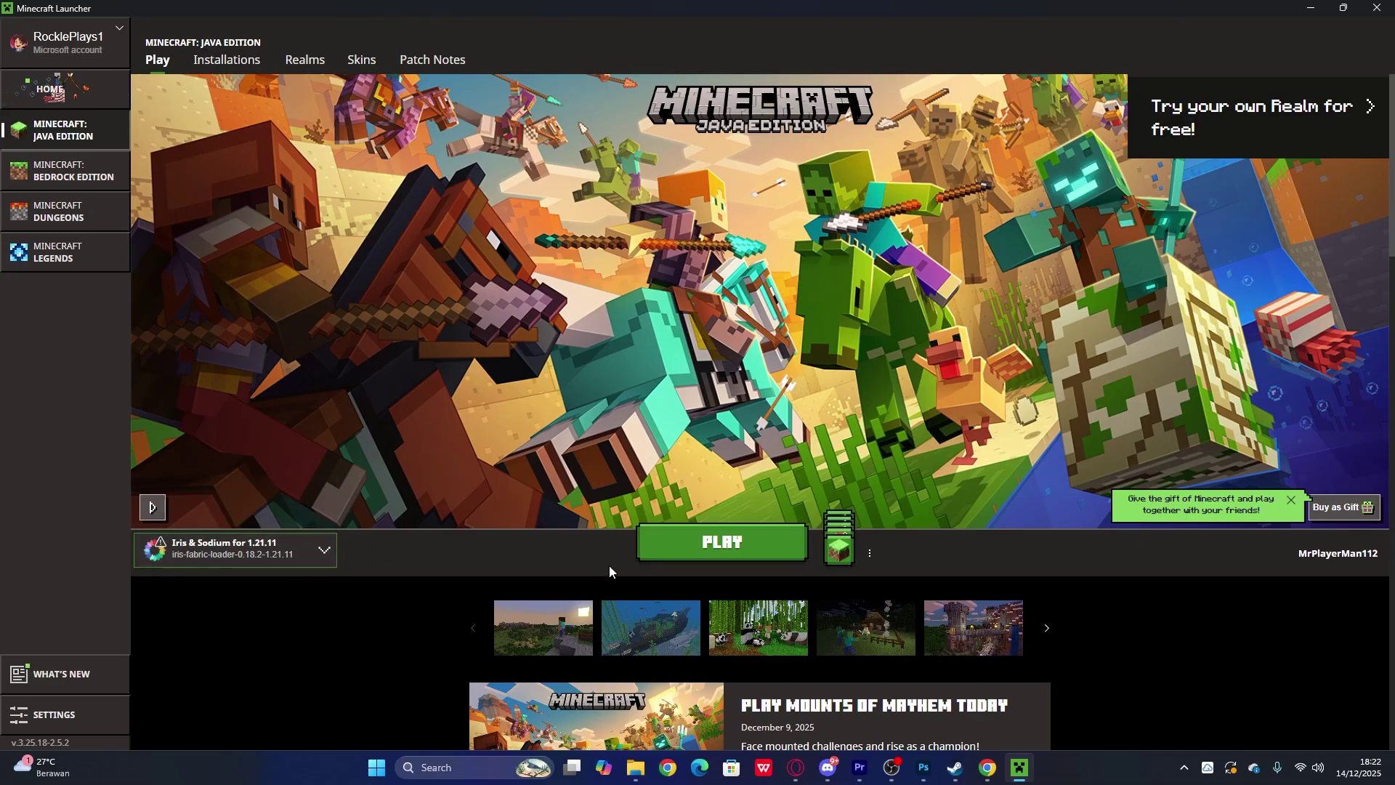
# Step: Launch the Iris & Sodium for 1.21.11 installation, accepting the modified-installation warning
pyautogui.click(709, 545)
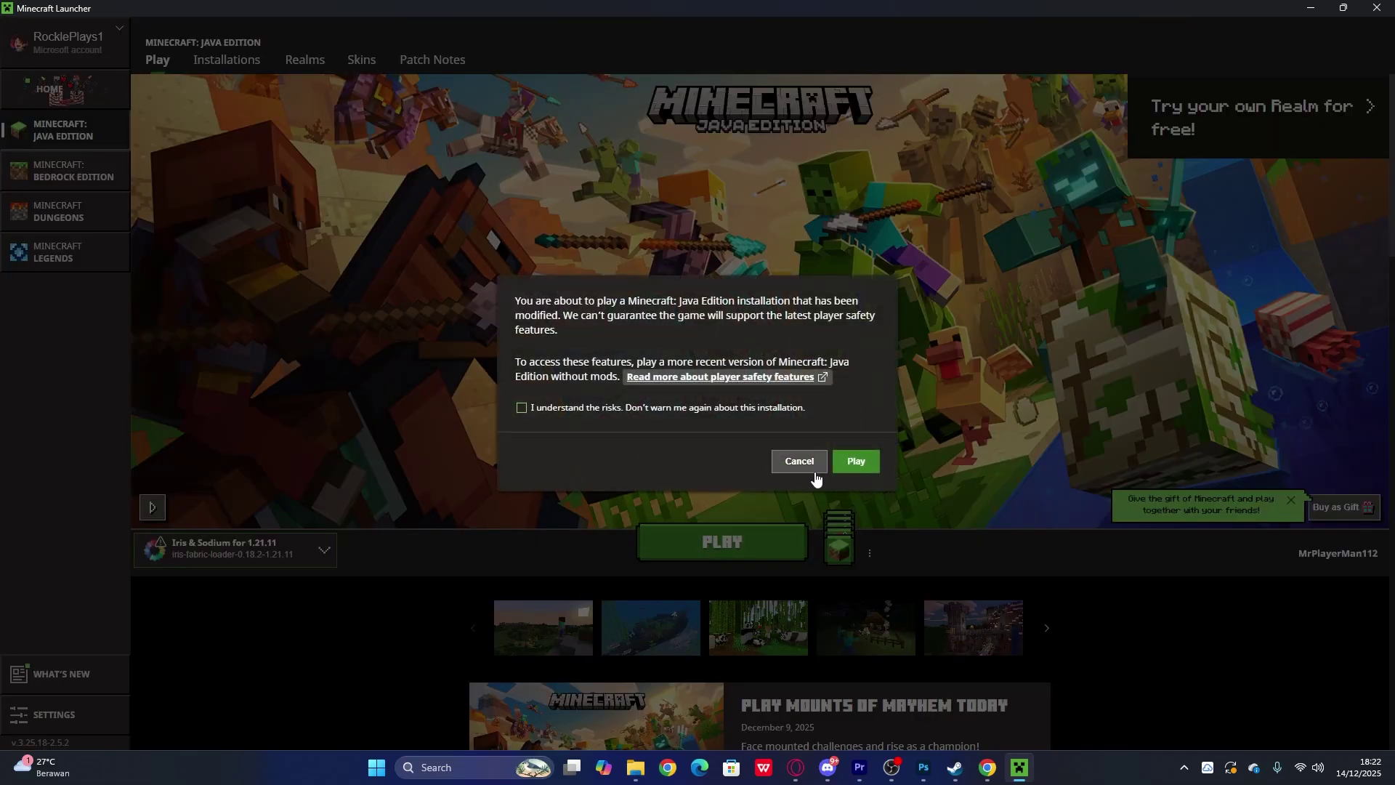
pyautogui.click(857, 462)
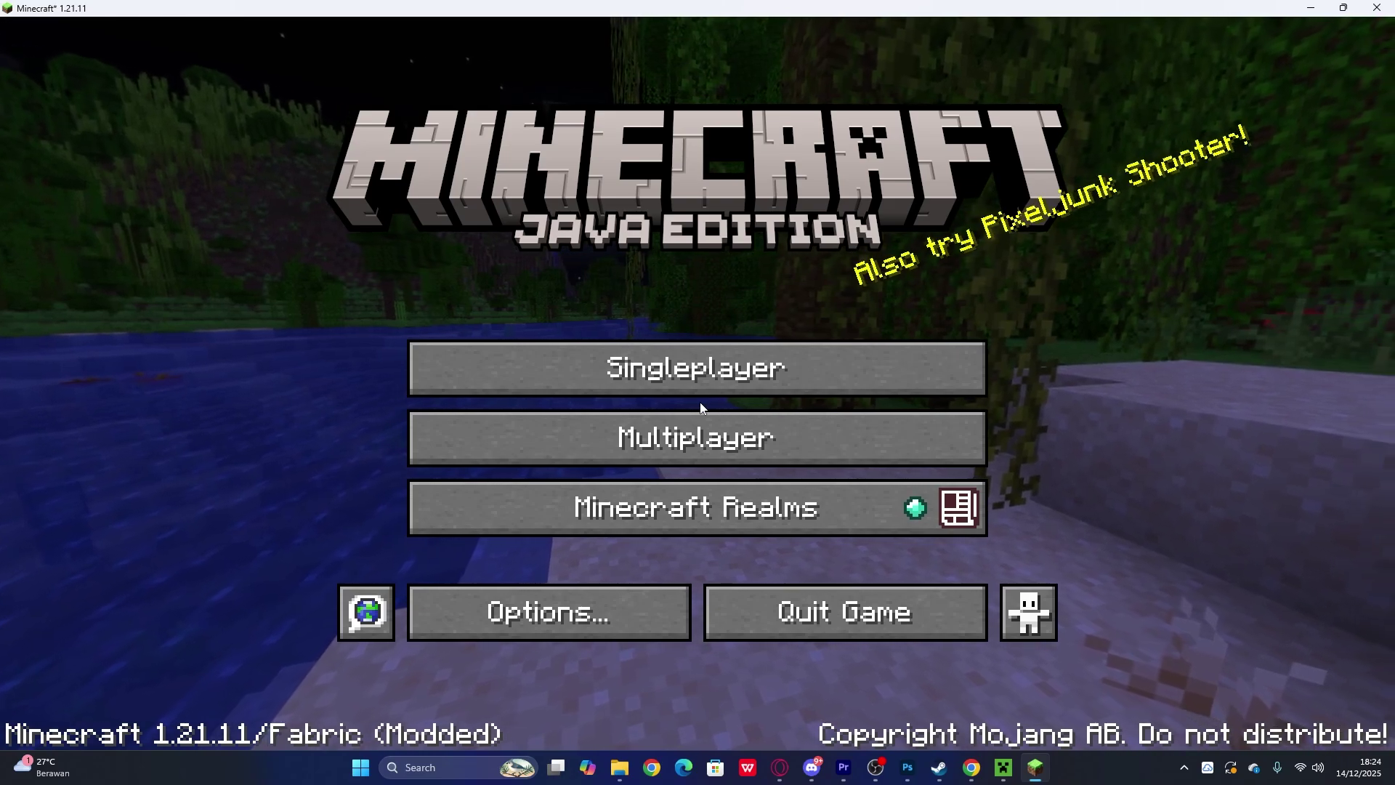
# Step: Go from the title screen's Options to Sodium 0.8.0 Video Settings
pyautogui.click(536, 618)
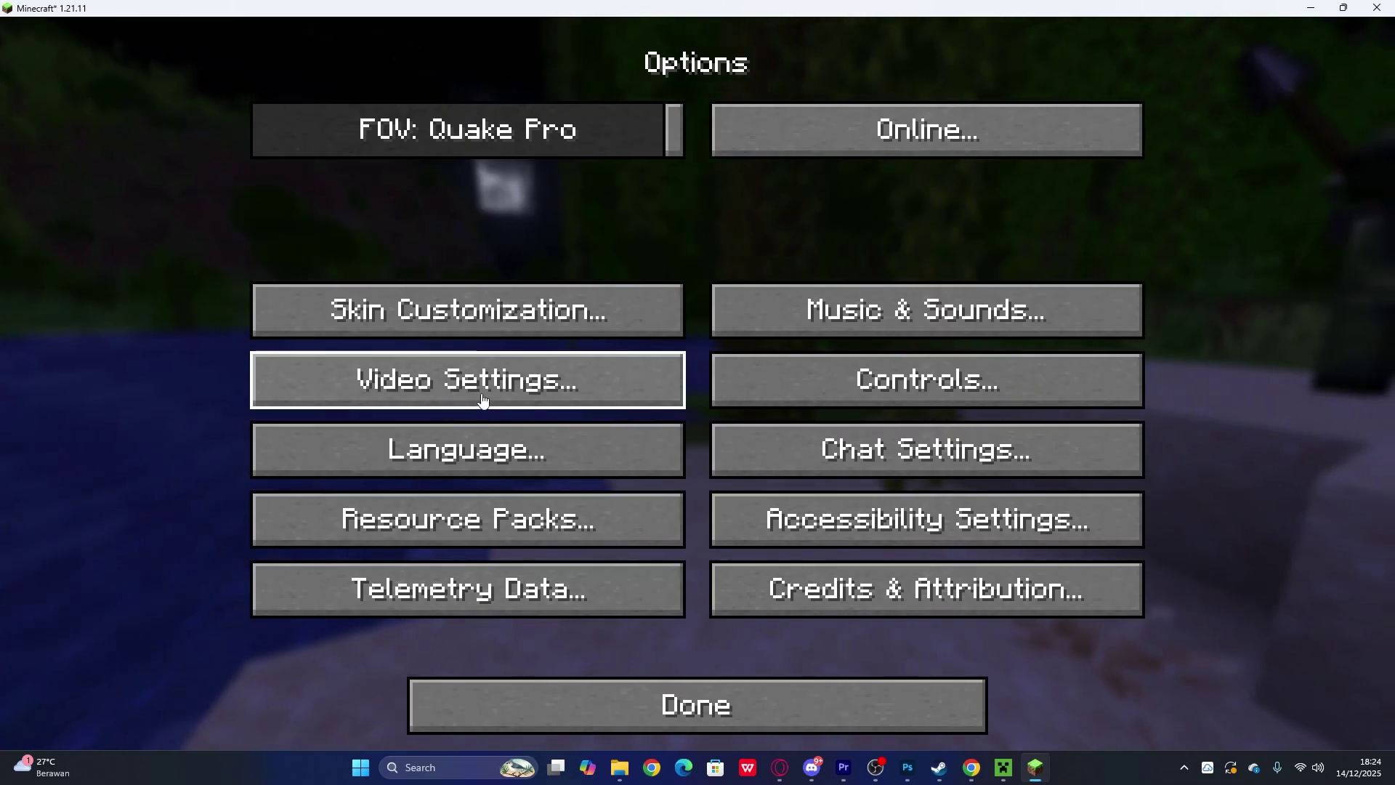
pyautogui.click(538, 397)
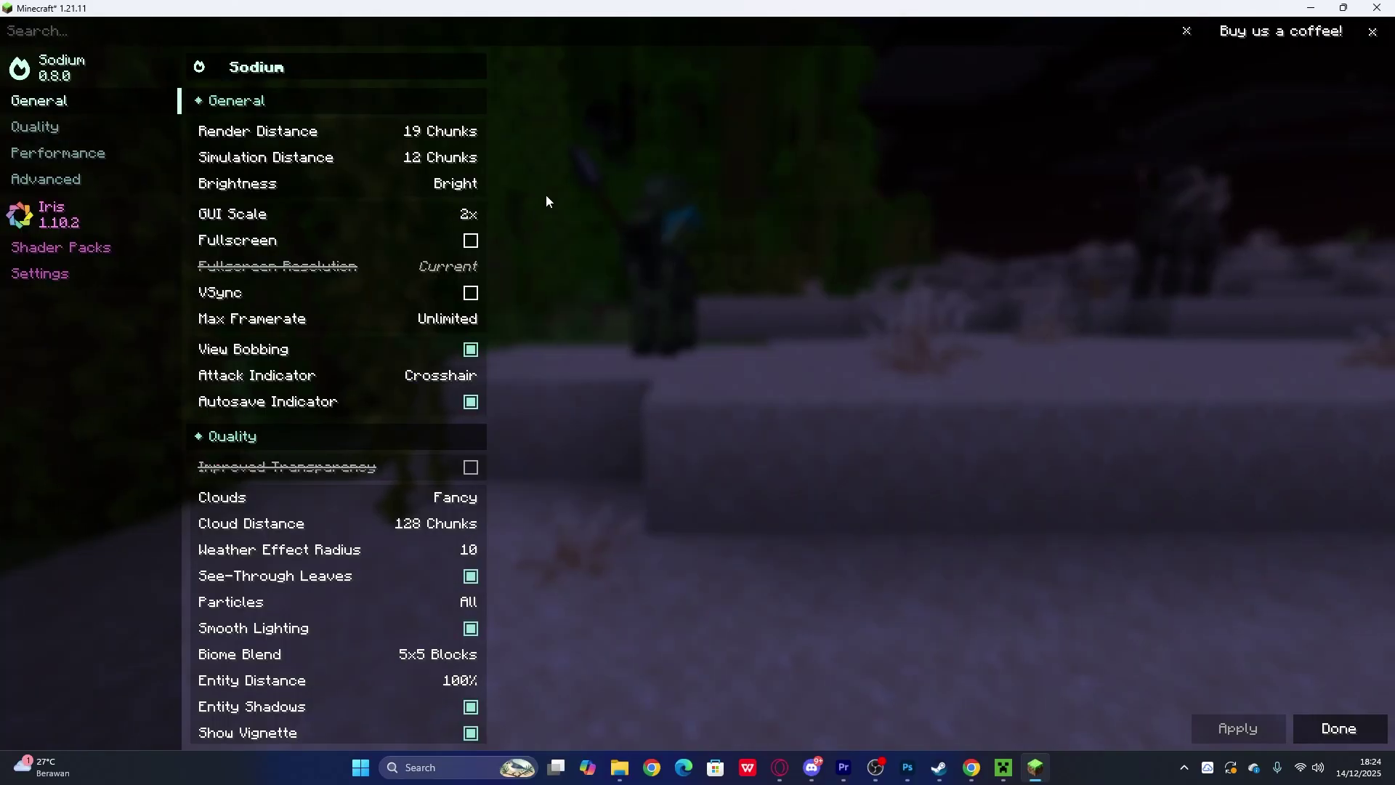
pyautogui.moveTo(407, 131)
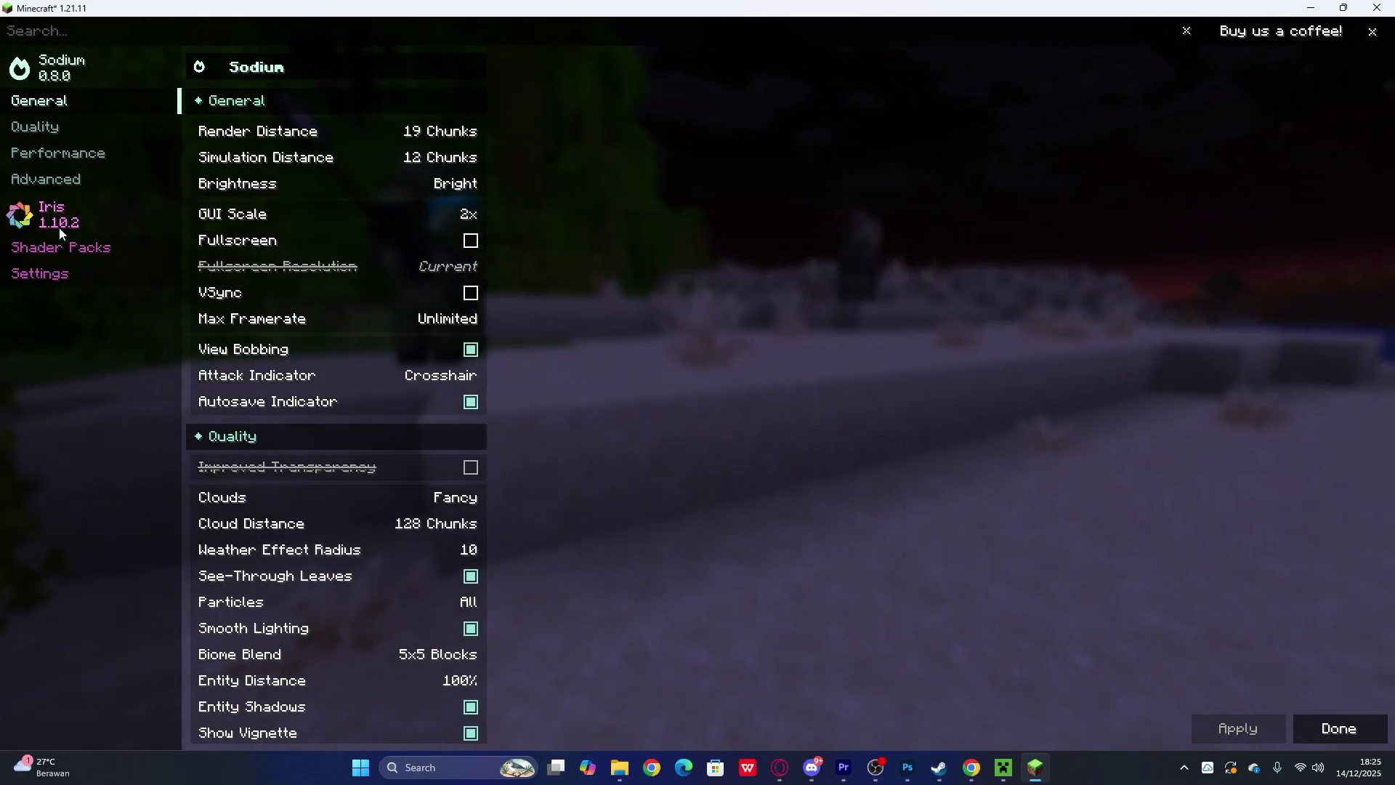
# Step: Apply the ComplementaryUnbound_r5.6.1.zip shader pack, then back out of the video settings and options
pyautogui.click(90, 251)
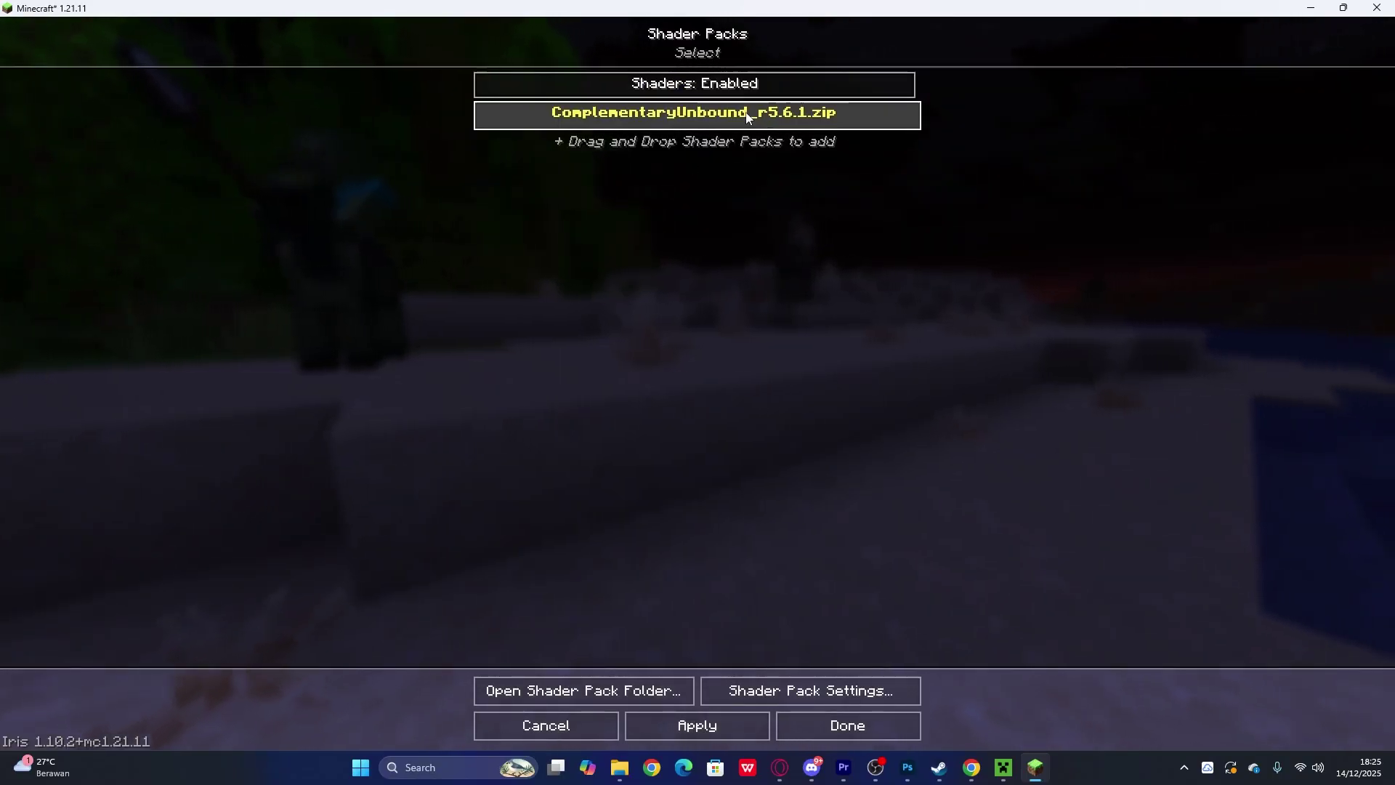
pyautogui.click(726, 730)
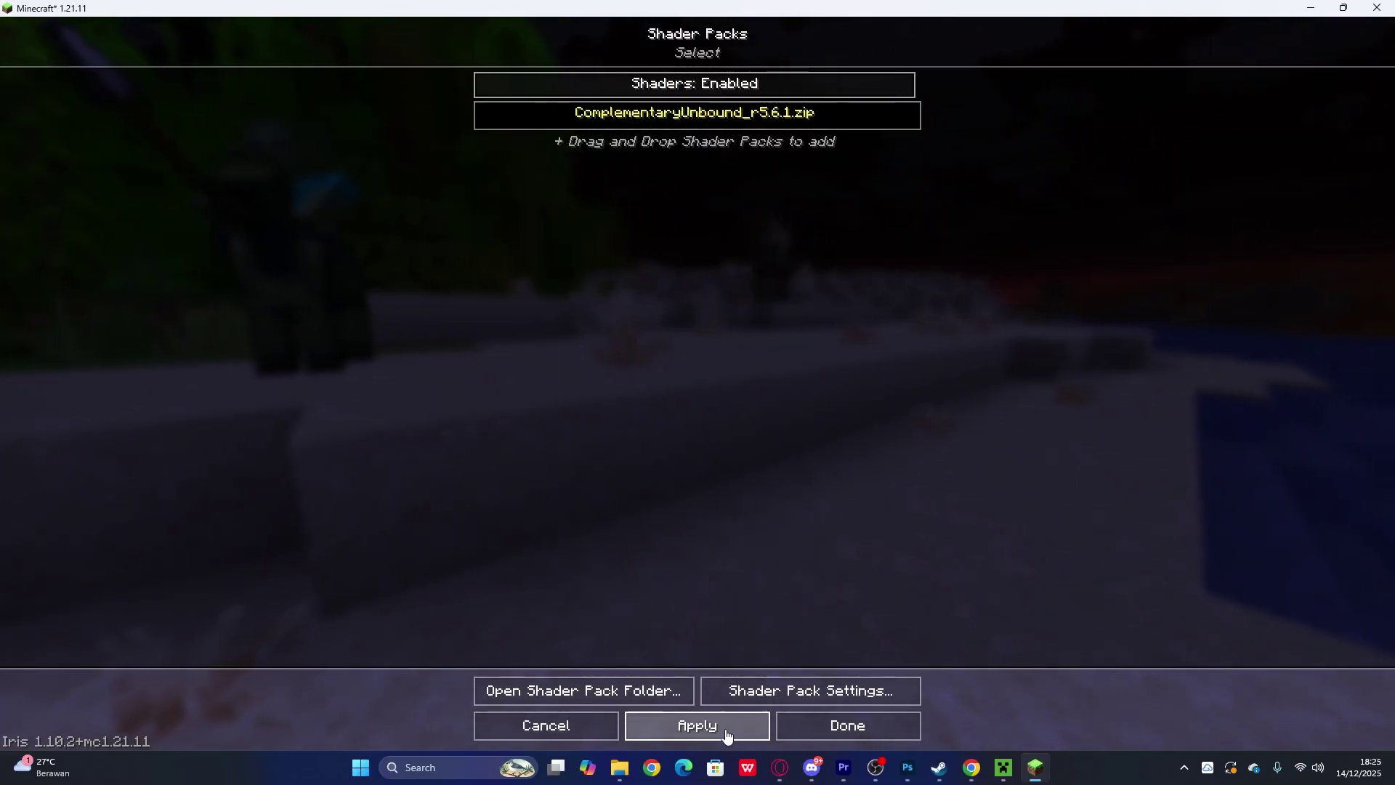
pyautogui.click(848, 726)
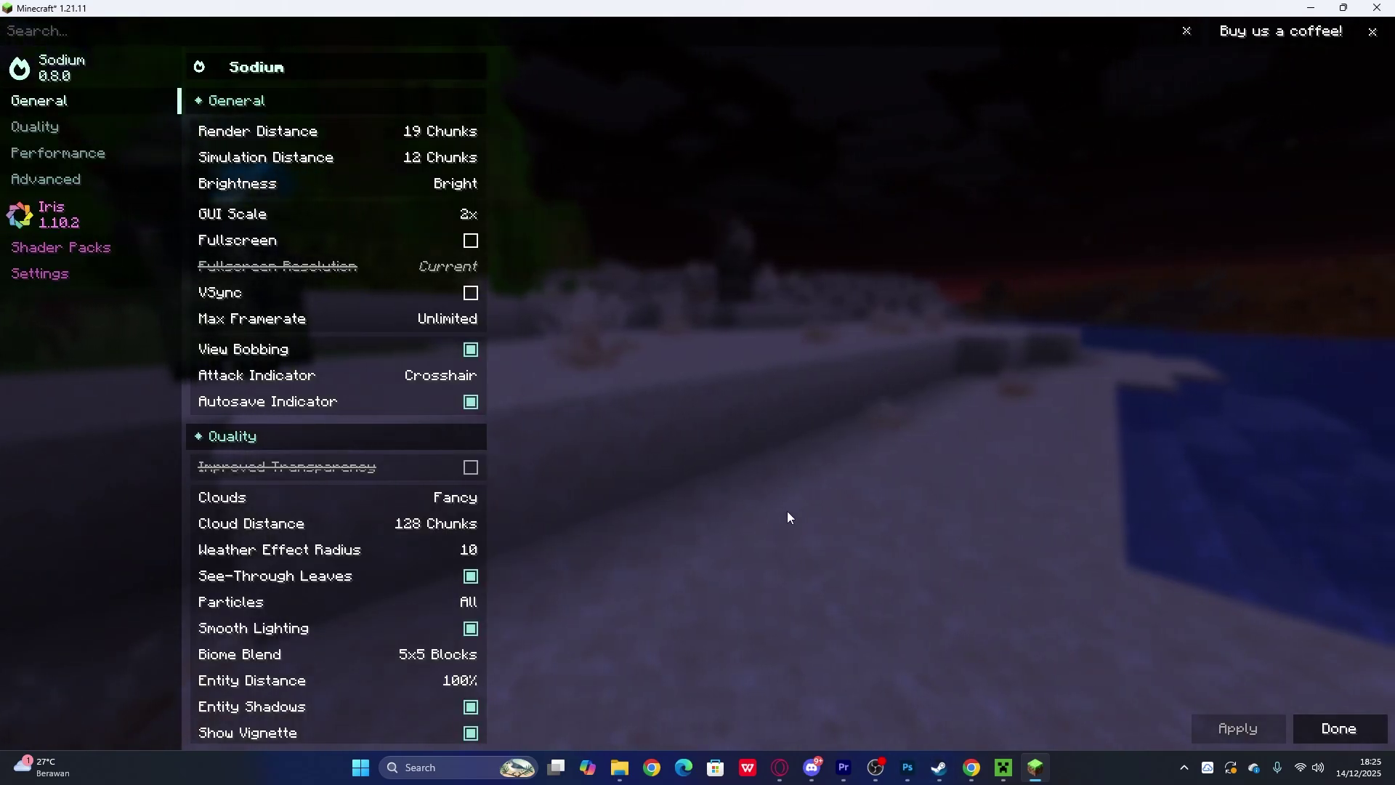
pyautogui.click(1300, 729)
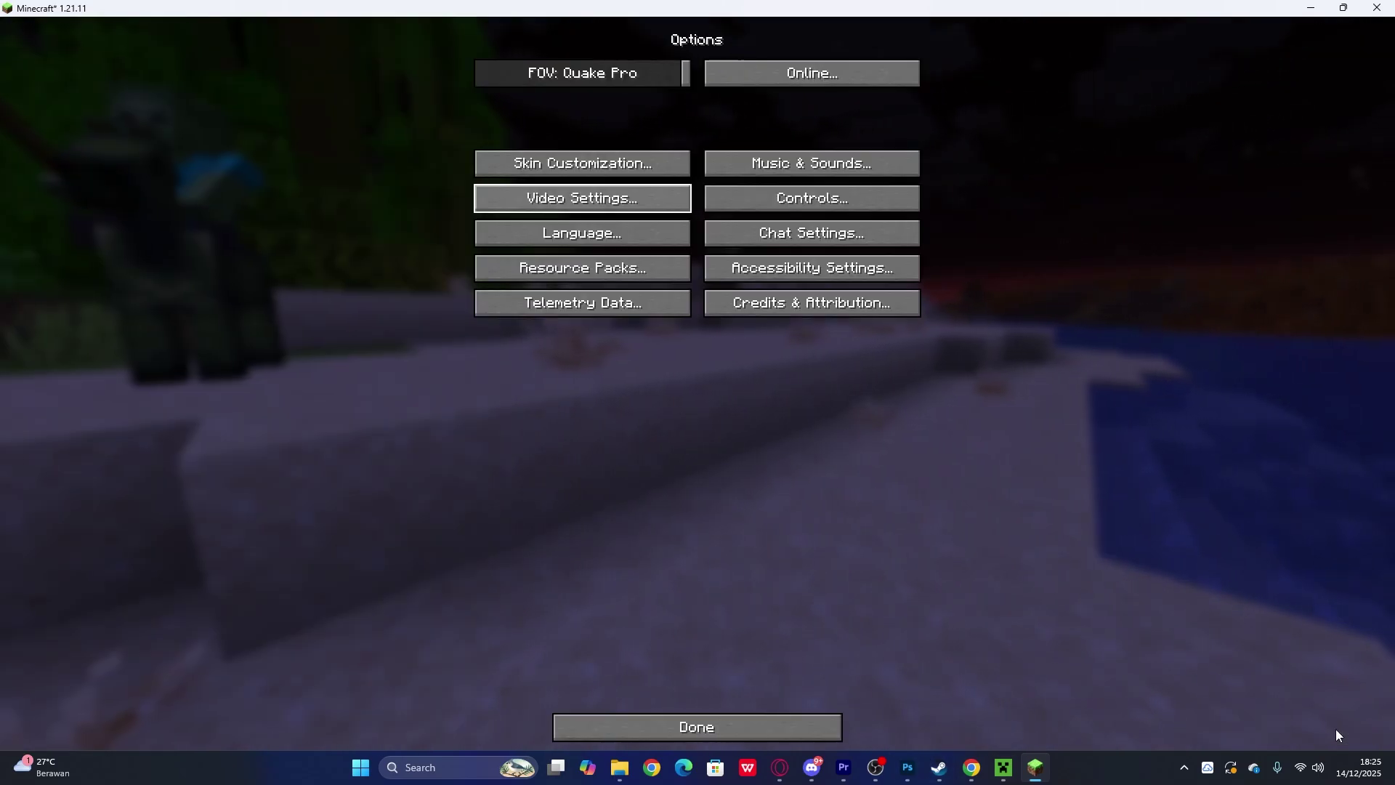
pyautogui.click(724, 730)
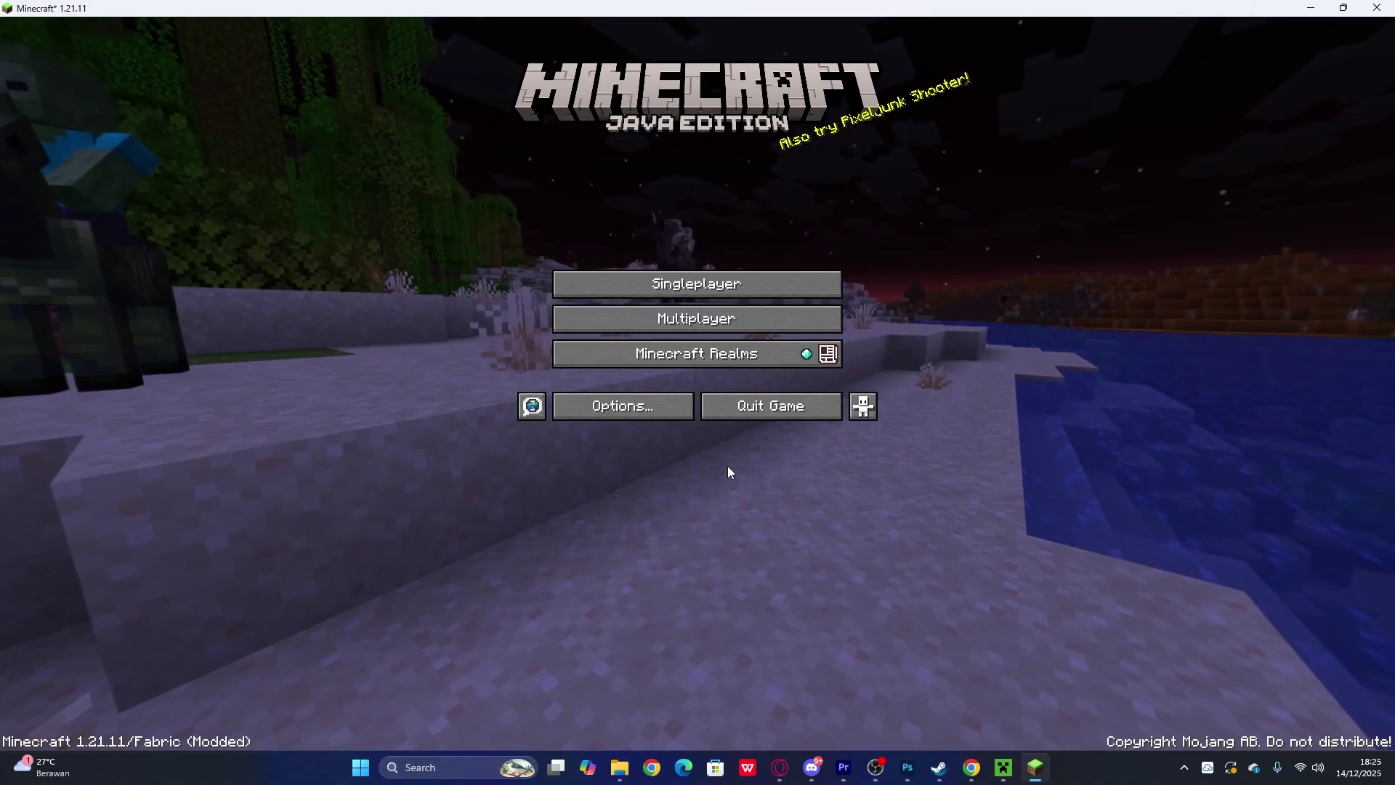